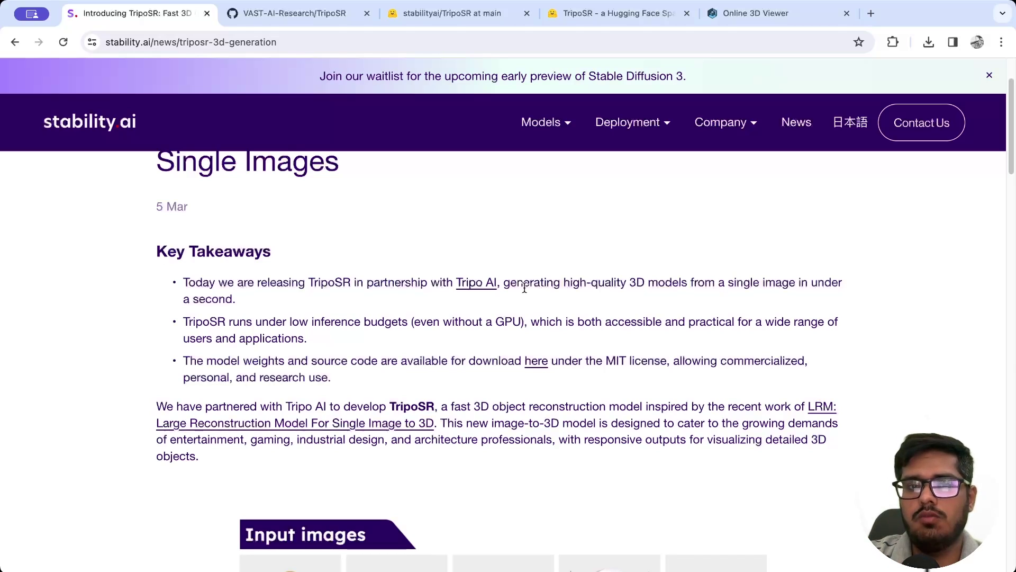
- Scroll the TripoSR announcement past Key Takeaways to the input images and 3D outputs grid
scroll(524, 289, down, 5)
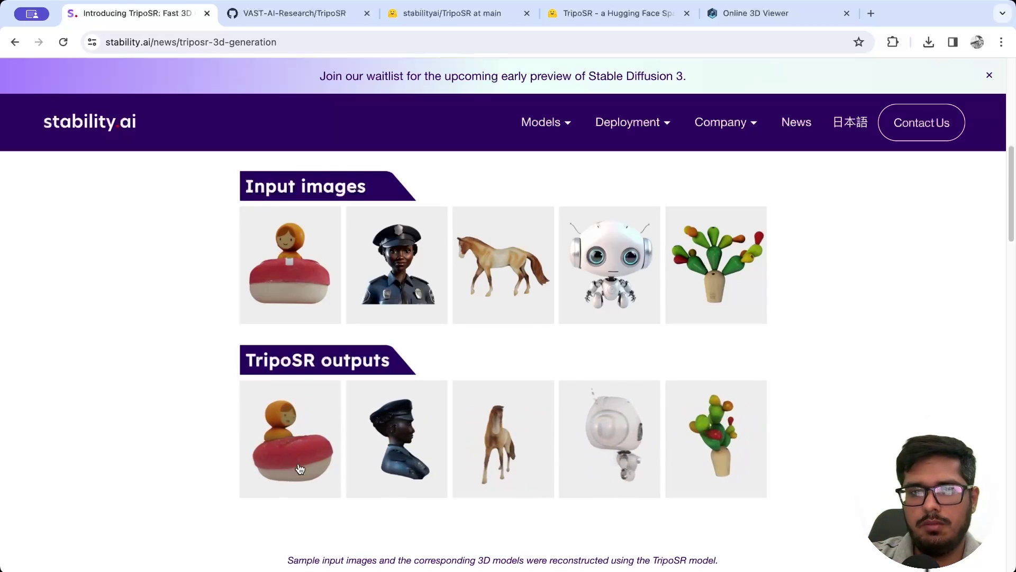
scroll(300, 469, down, 1)
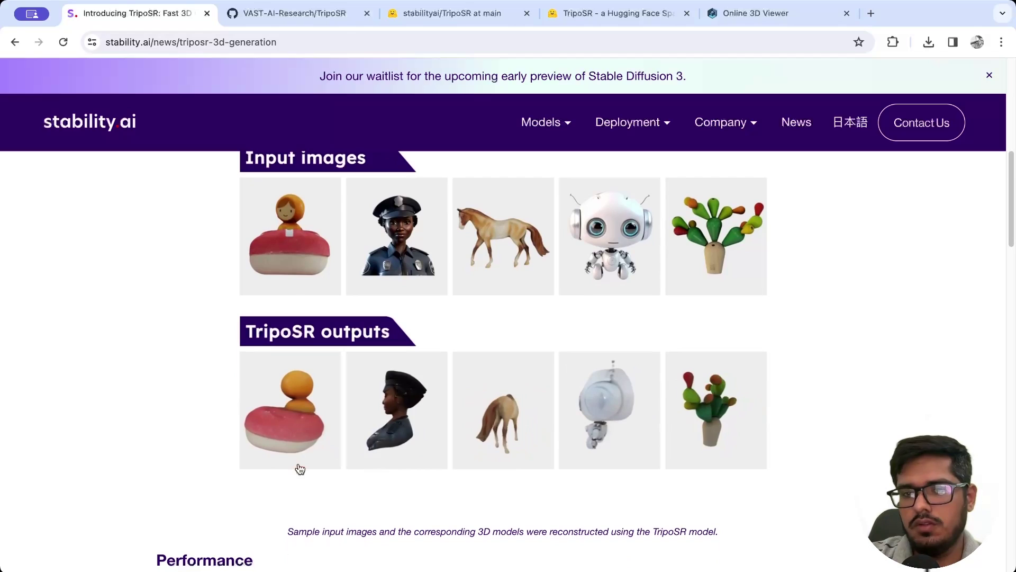
scroll(300, 468, down, 1)
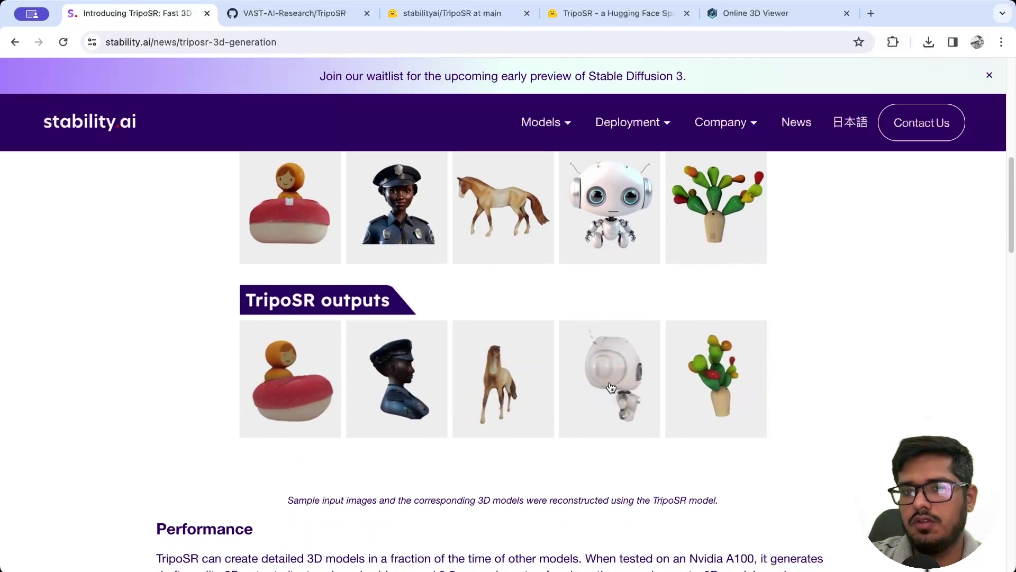
scroll(584, 285, down, 1)
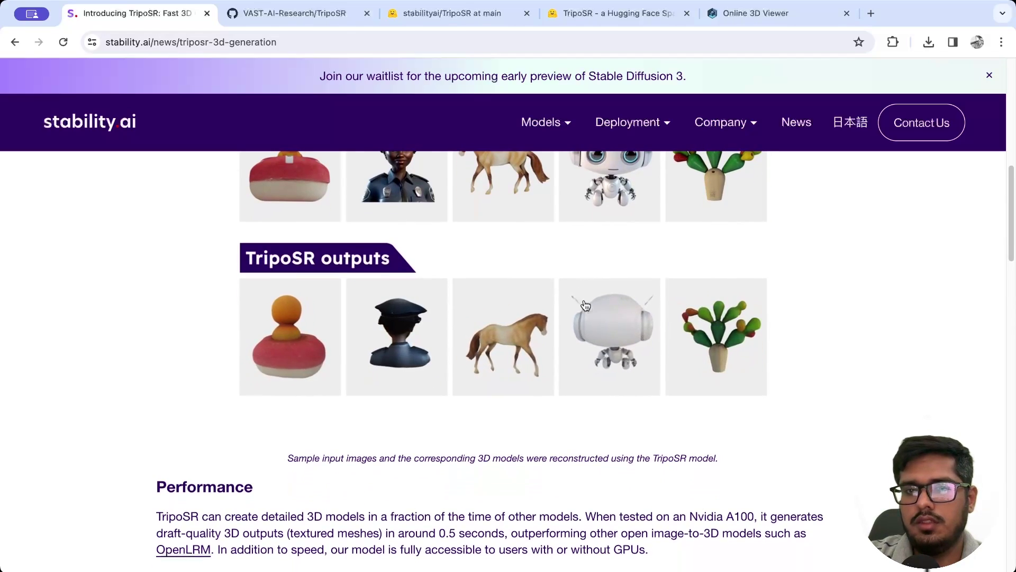
scroll(596, 324, down, 1)
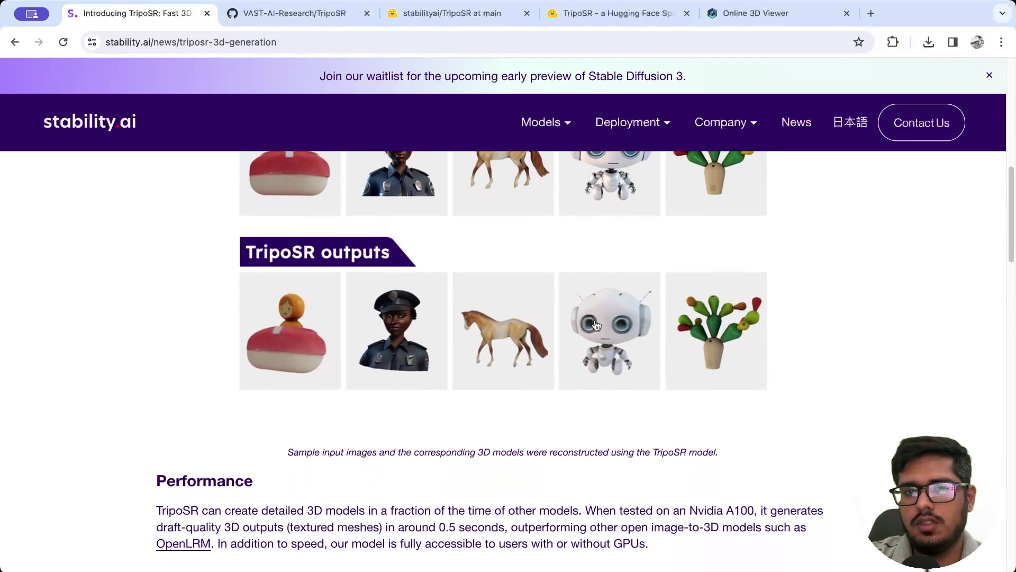
scroll(596, 324, down, 1)
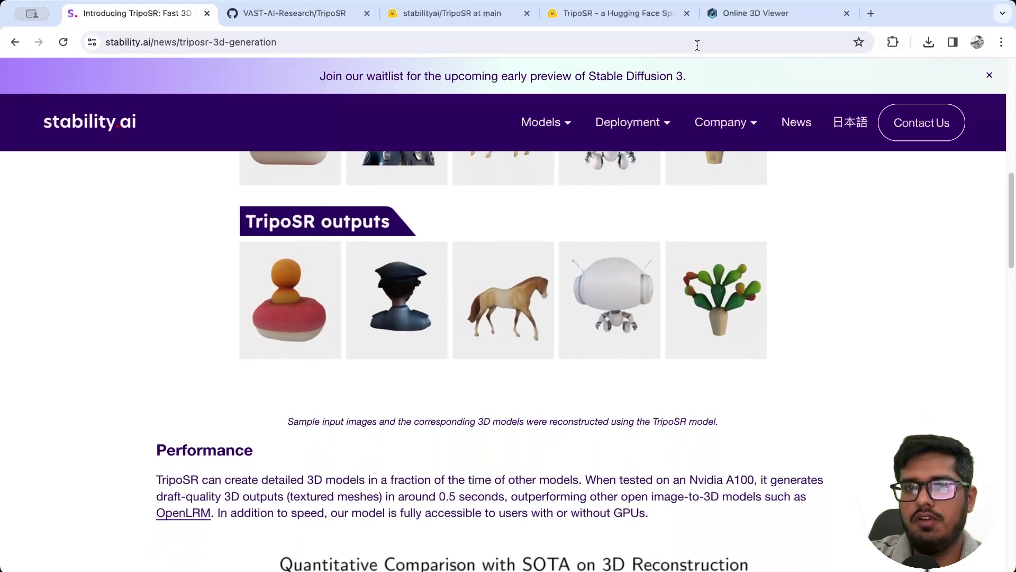
- In Online 3D Viewer, orbit and zoom the tmpn2nsplz0.obj burger to inspect its bottom bun
click(737, 25)
drag(554, 289, 312, 288)
drag(466, 372, 309, 360)
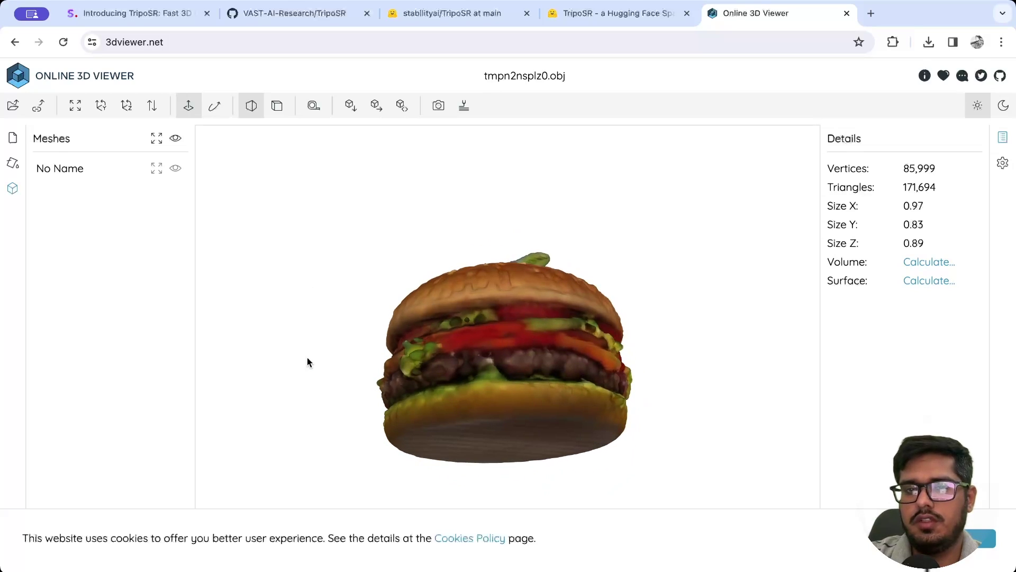
drag(499, 383, 444, 365)
scroll(445, 363, up, 5)
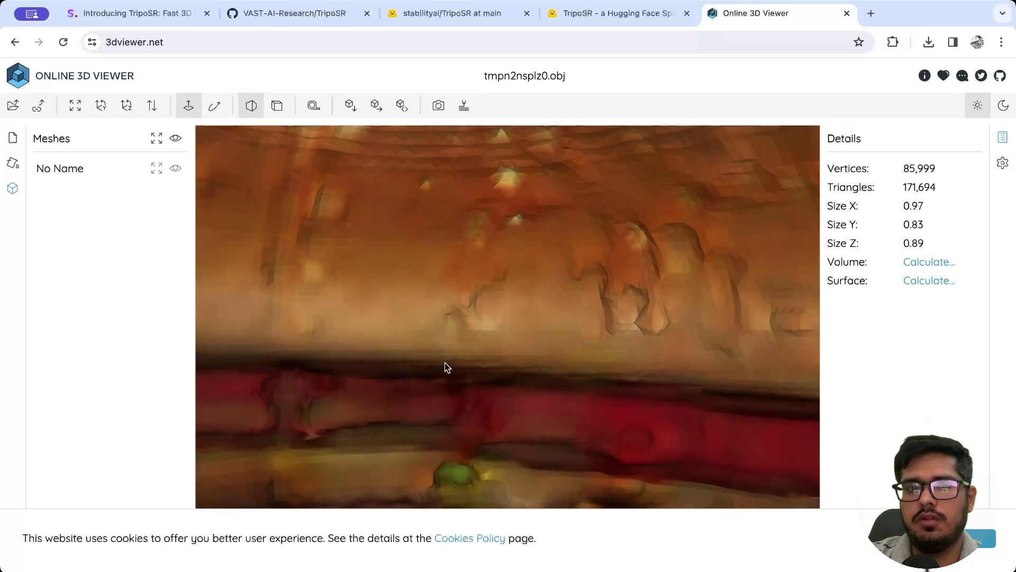
scroll(444, 363, down, 8)
scroll(445, 363, up, 6)
drag(517, 354, 655, 290)
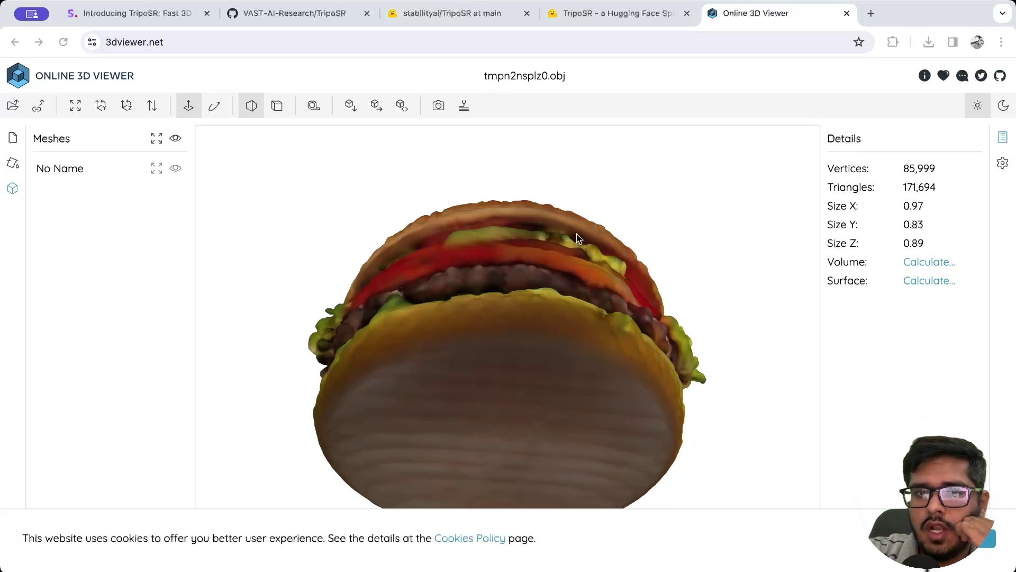
- Return to the TripoSR article and scroll past the Performance chart to the OpenLRM comparisons
click(127, 15)
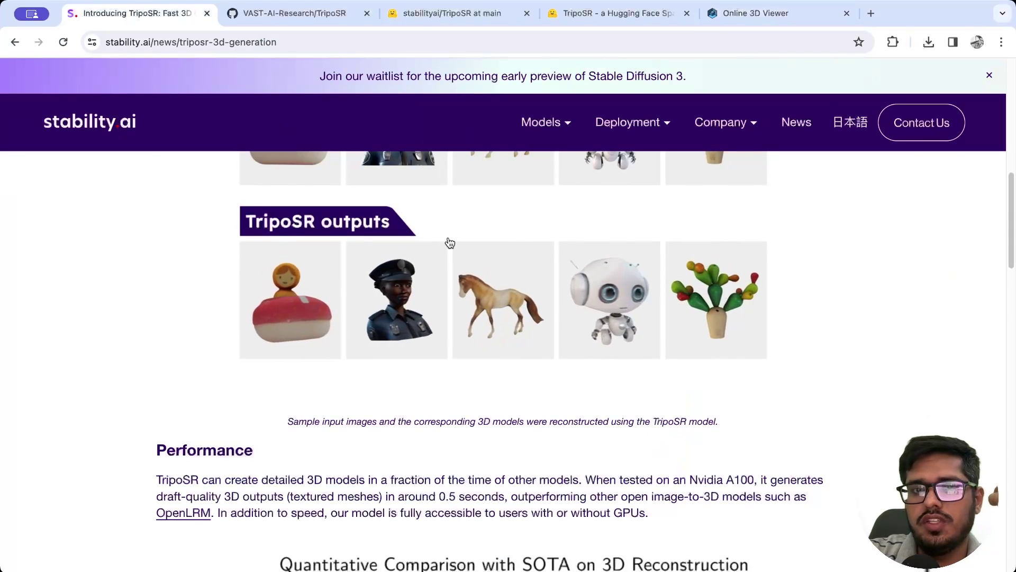
scroll(448, 243, up, 6)
scroll(447, 243, down, 8)
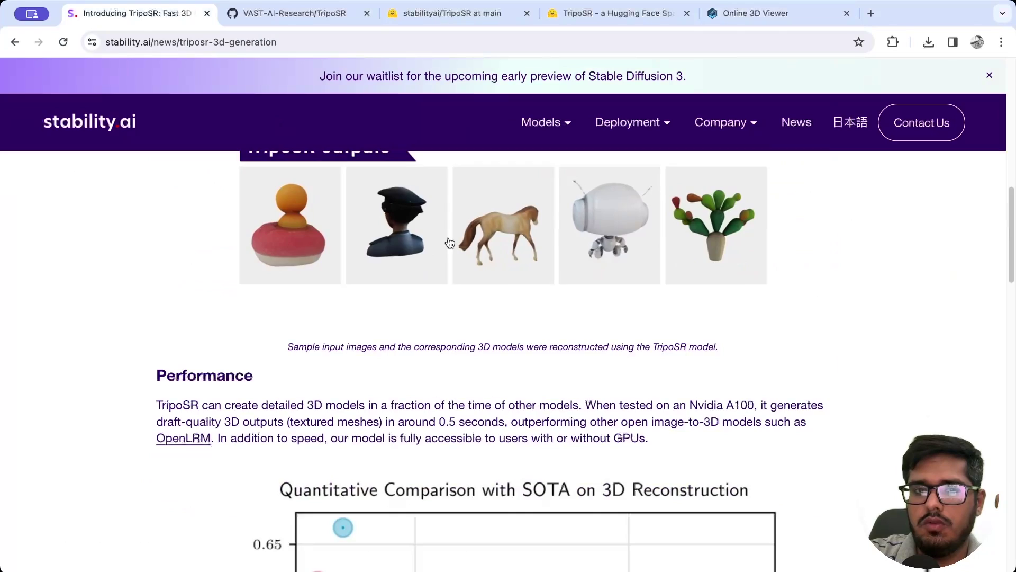
scroll(448, 239, down, 3)
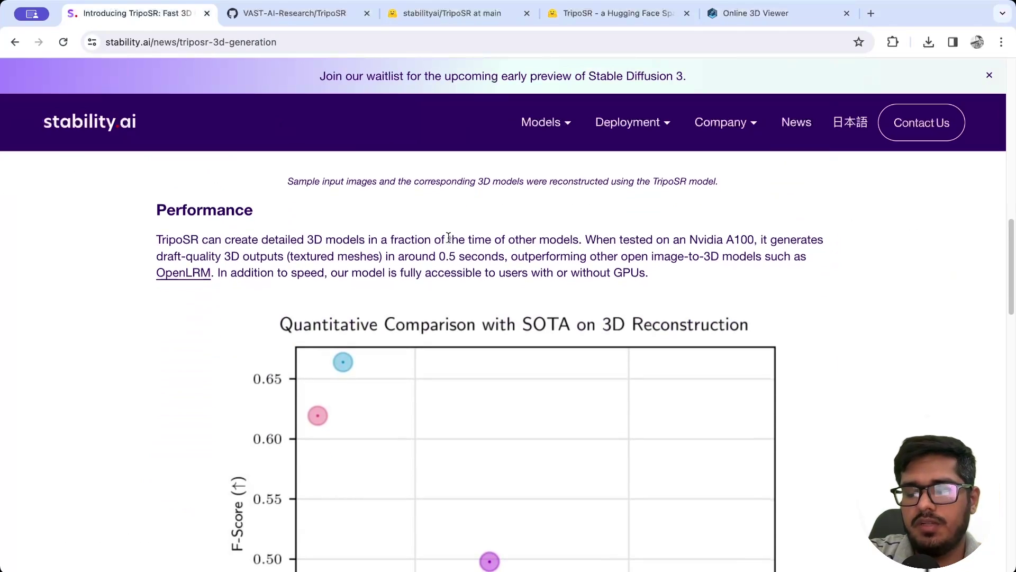
scroll(448, 237, down, 1)
scroll(448, 237, down, 1)
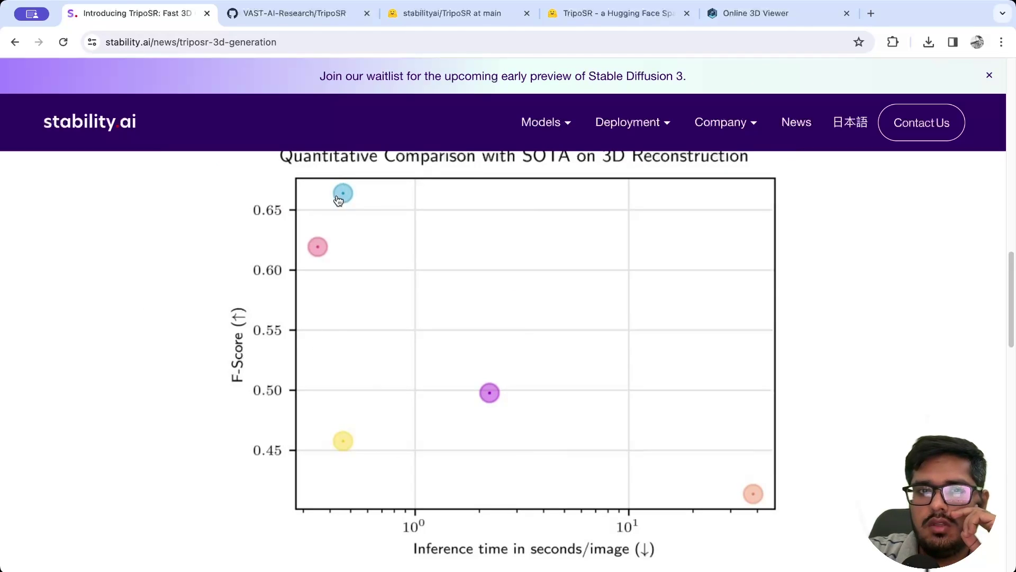
scroll(341, 195, down, 3)
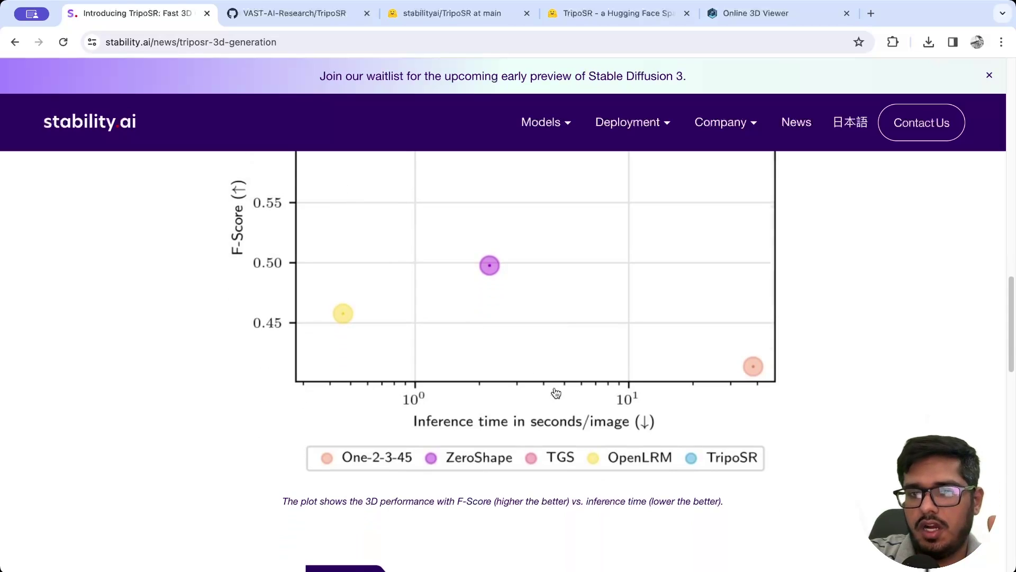
scroll(582, 423, down, 1)
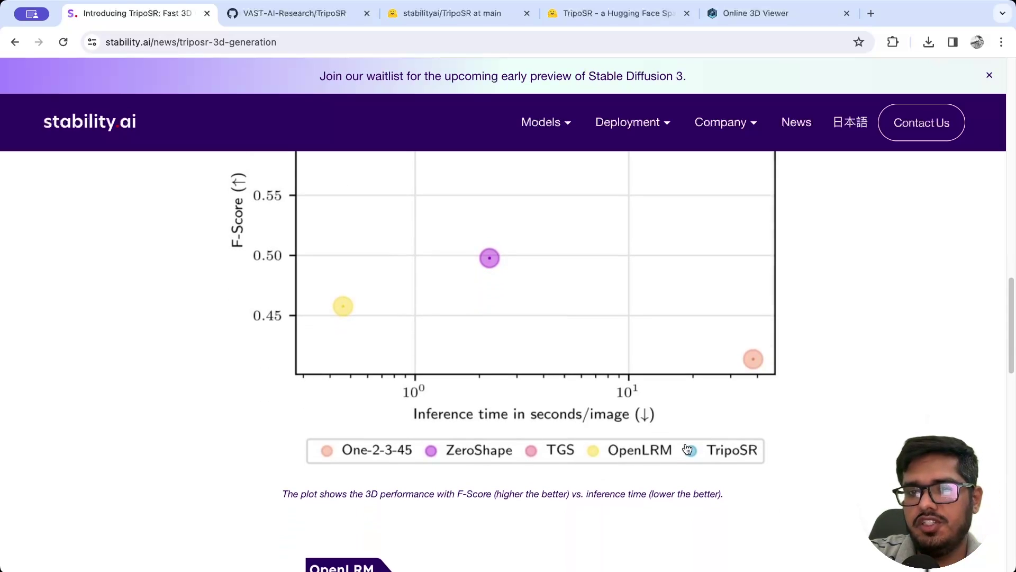
scroll(696, 459, up, 3)
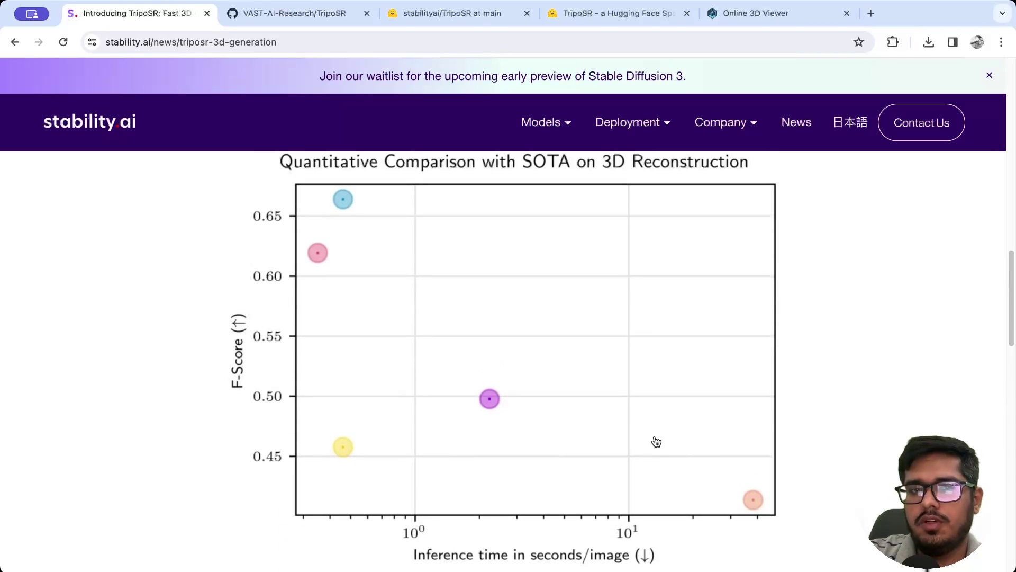
- Scroll the article to the Technical Details section citing Objaverse, GitHub code and Hugging Face weights
scroll(338, 192, down, 10)
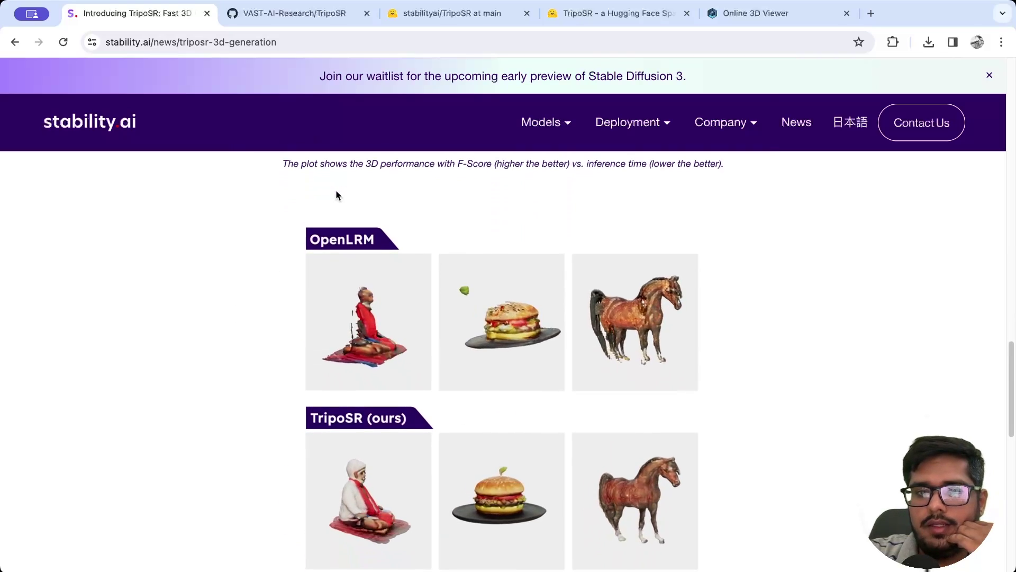
scroll(419, 274, down, 1)
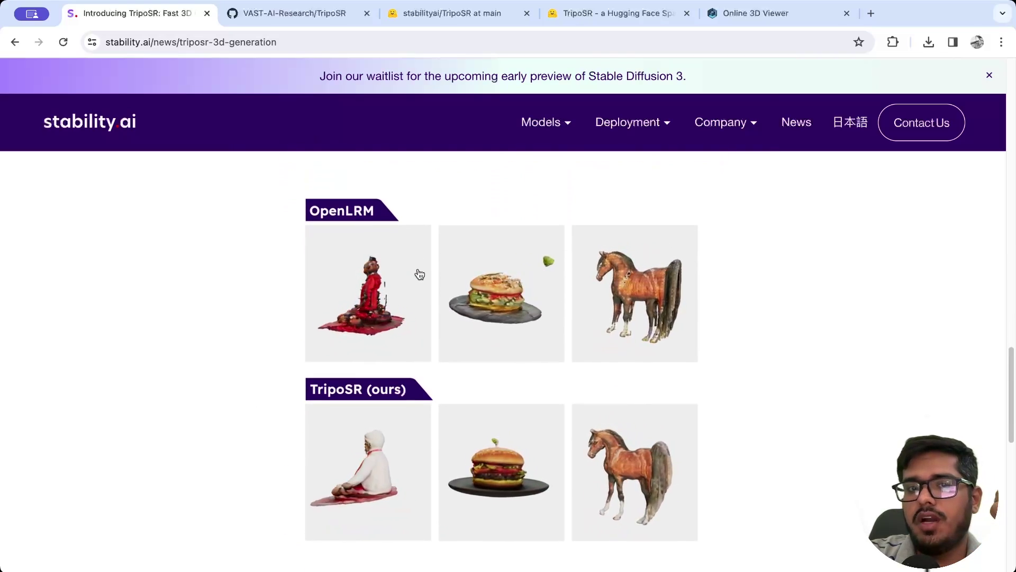
scroll(418, 284, down, 1)
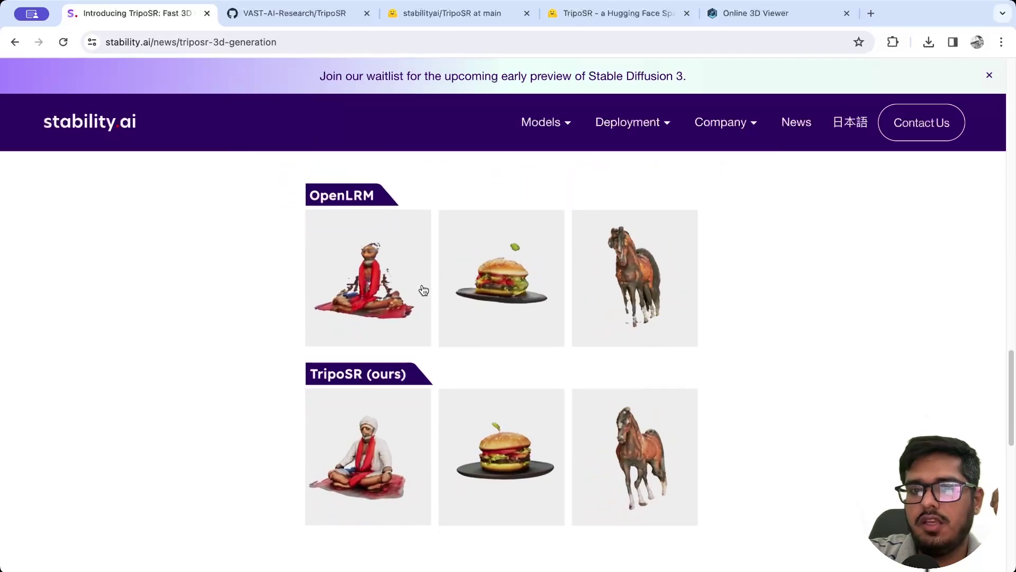
scroll(420, 287, up, 10)
scroll(423, 289, up, 2)
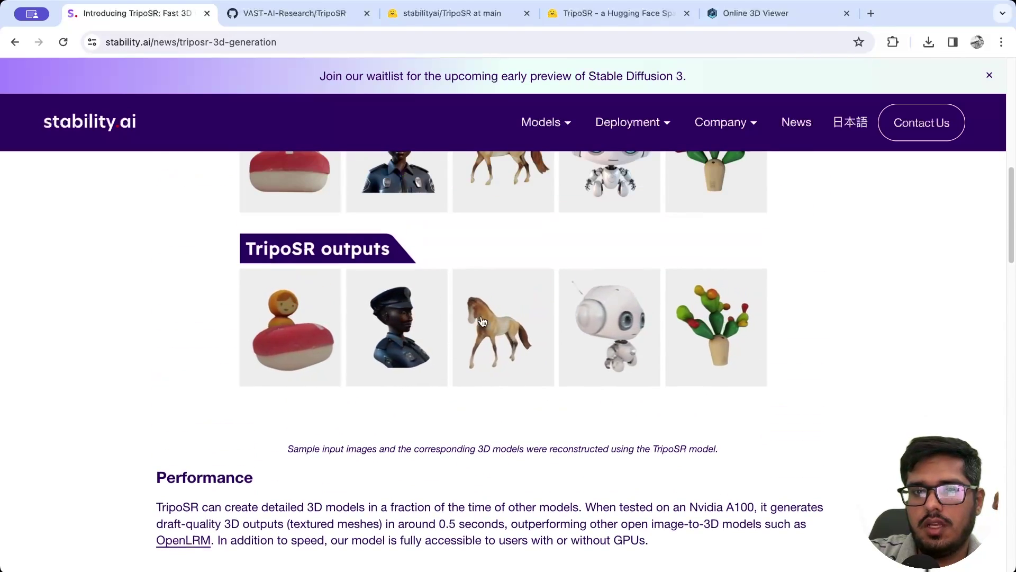
scroll(500, 346, down, 15)
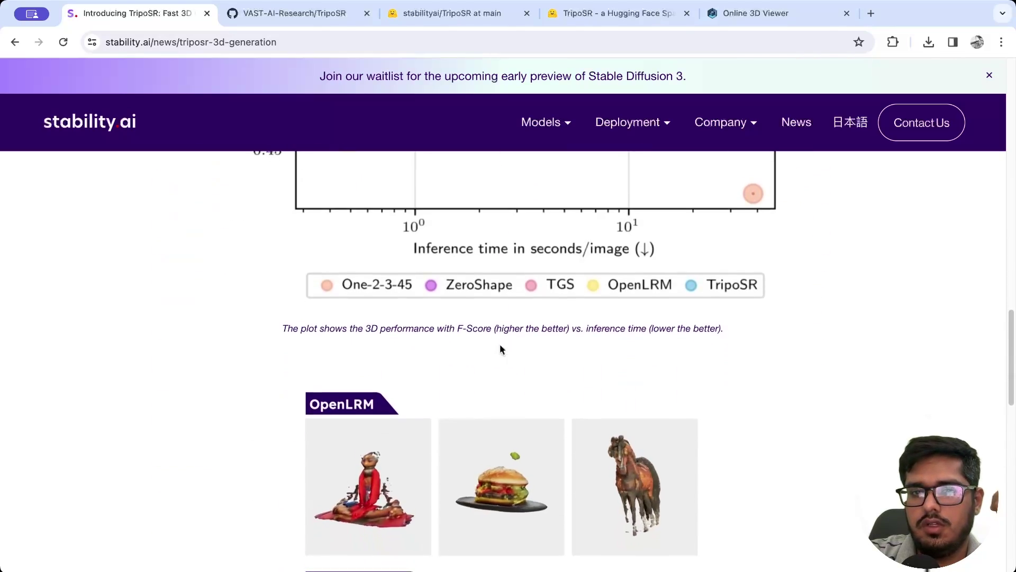
scroll(494, 320, down, 1)
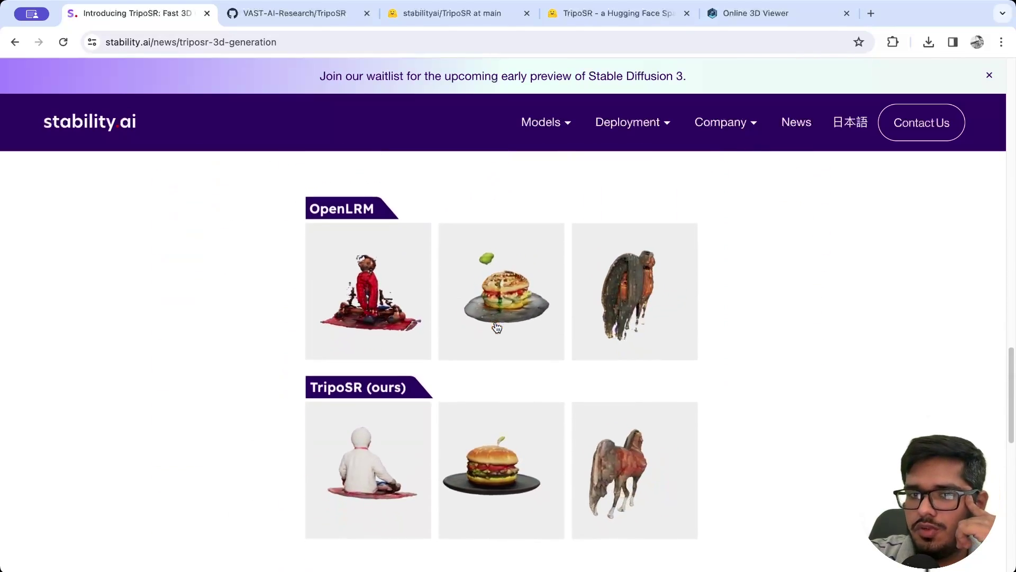
scroll(471, 368, down, 4)
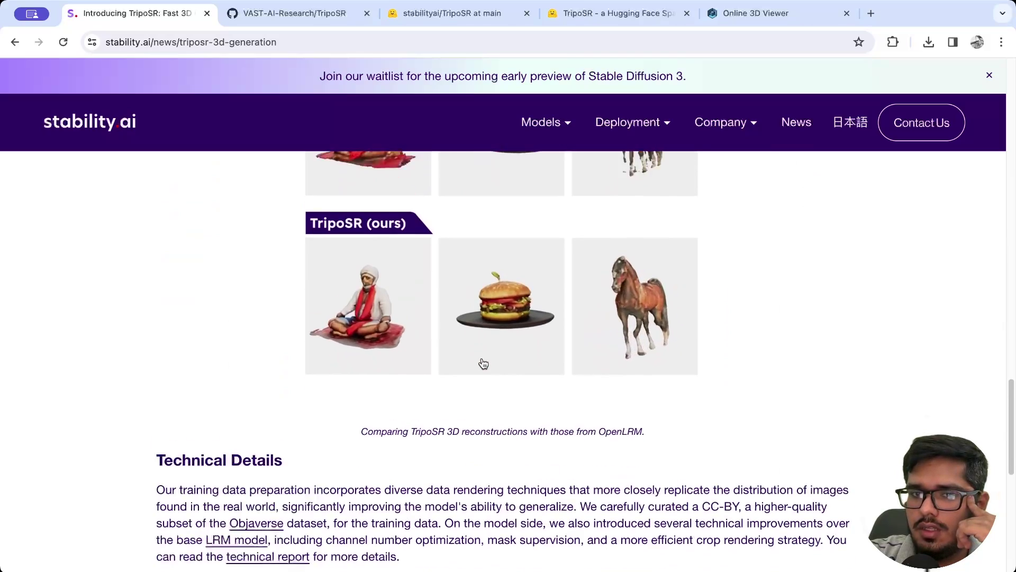
scroll(481, 360, up, 2)
scroll(502, 322, up, 1)
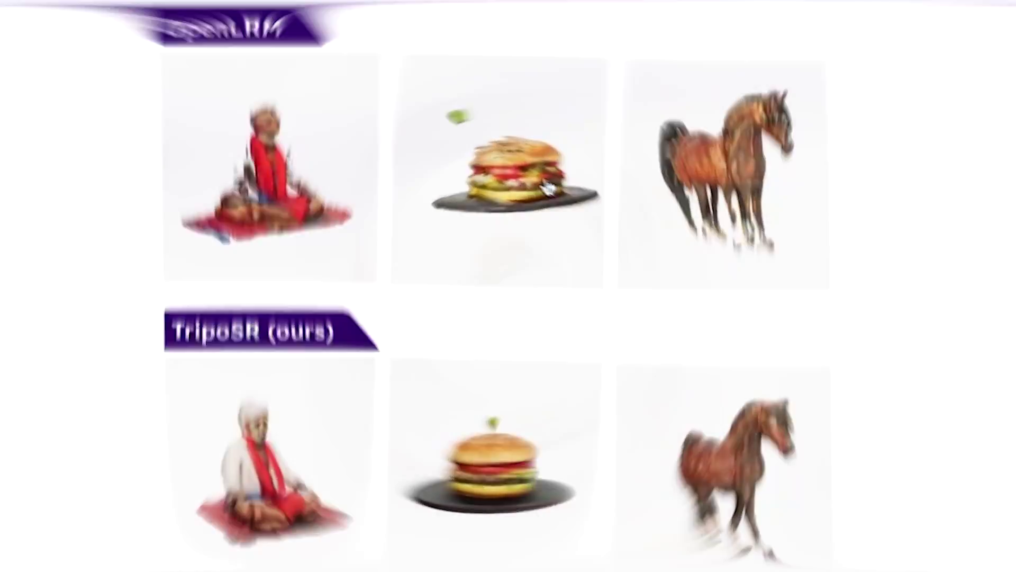
scroll(544, 543, down, 3)
scroll(530, 262, down, 3)
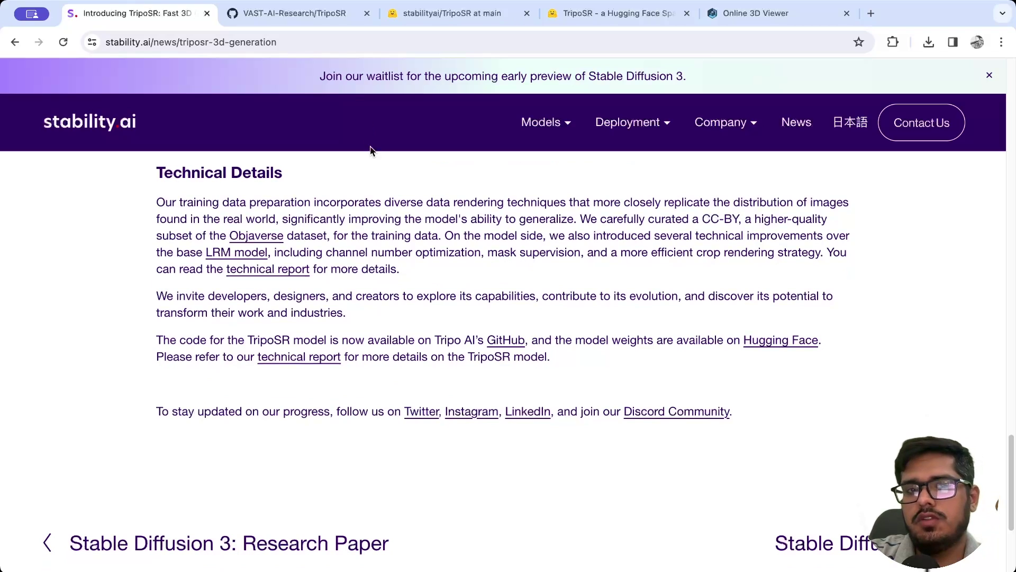
scroll(383, 236, up, 1)
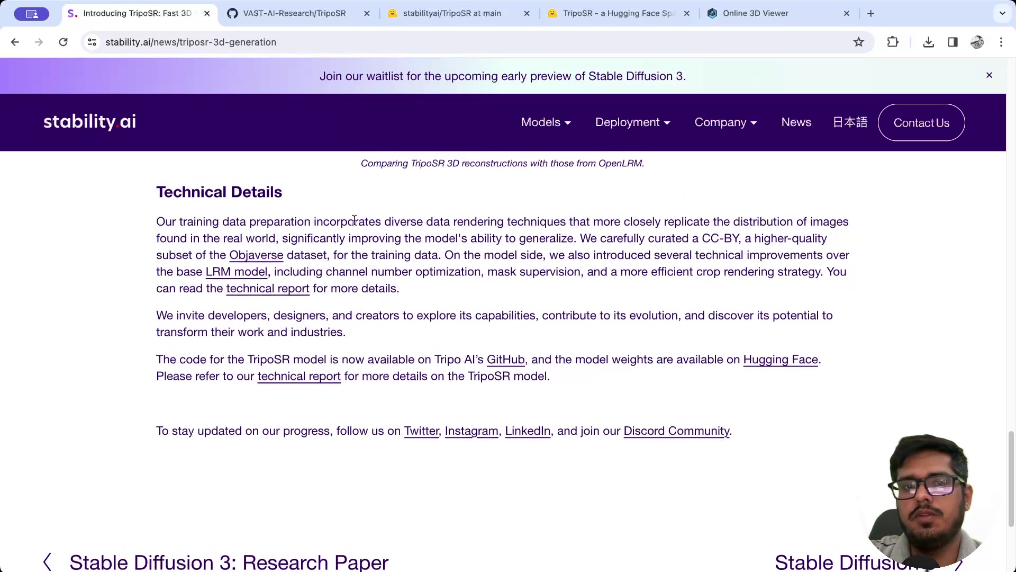
- Open the Objaverse link in a new tab and browse its collage and Scale Comparison section
super+click(257, 256)
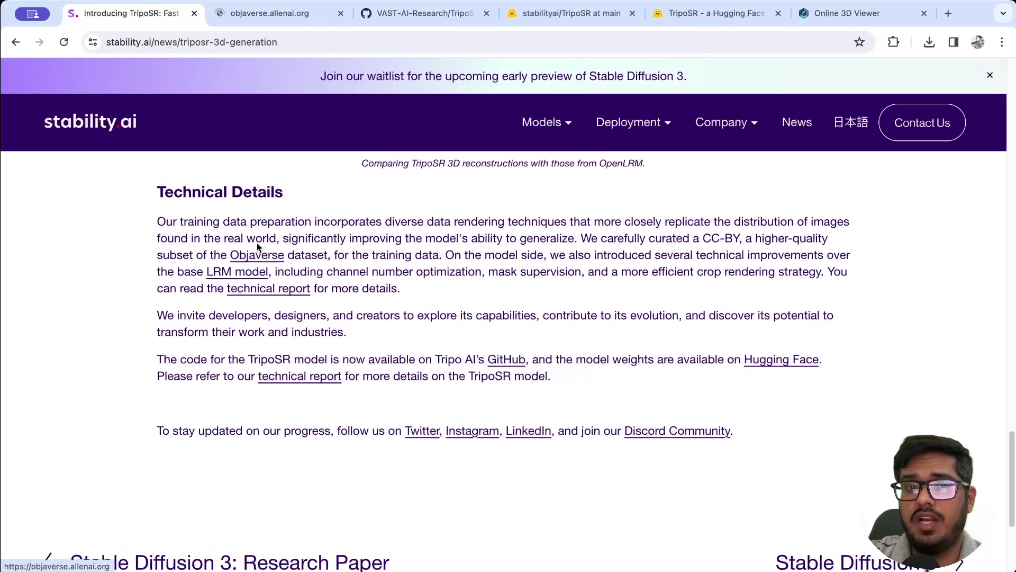
click(277, 19)
scroll(399, 270, down, 2)
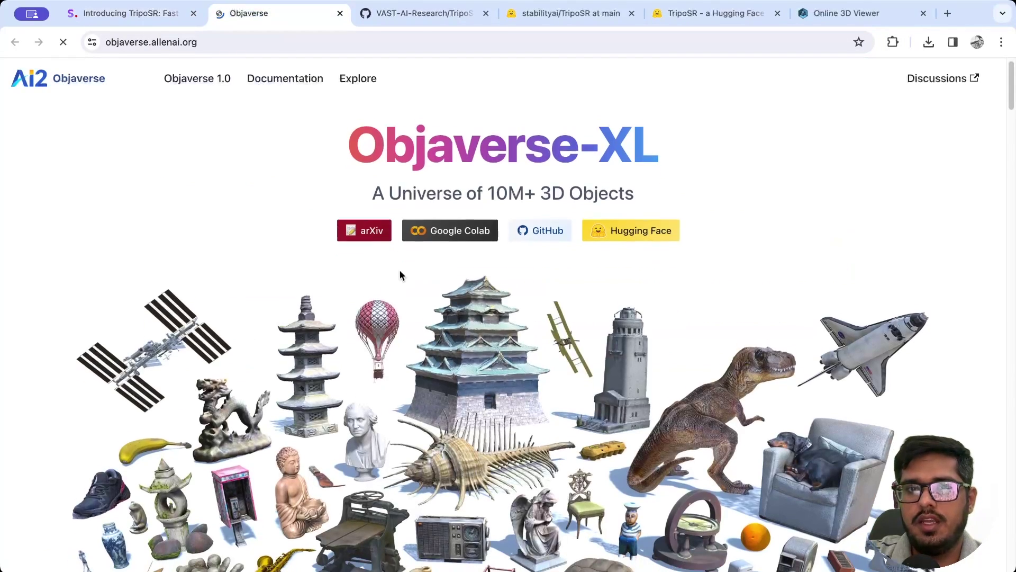
scroll(399, 274, down, 3)
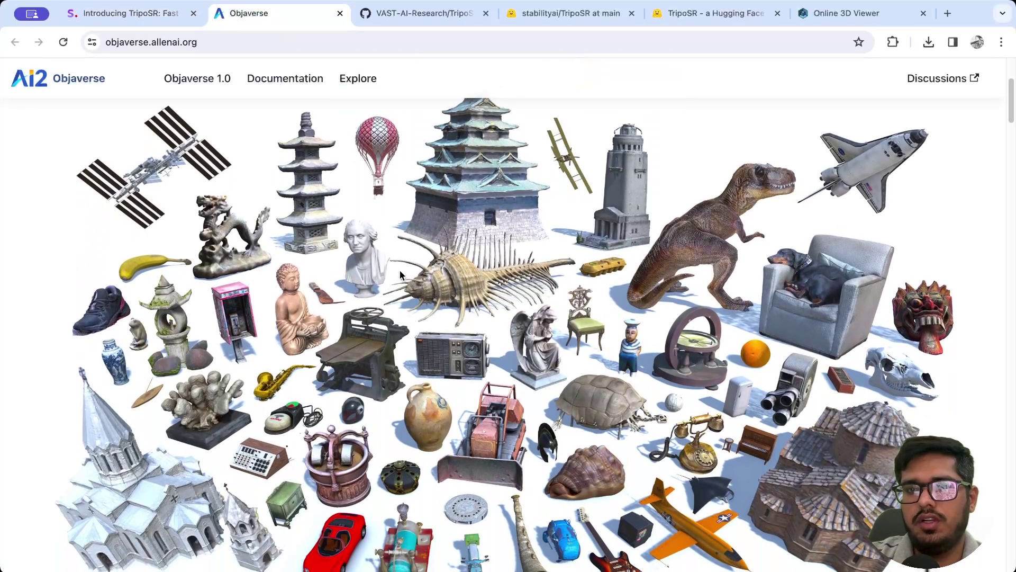
scroll(401, 274, down, 3)
scroll(400, 274, down, 6)
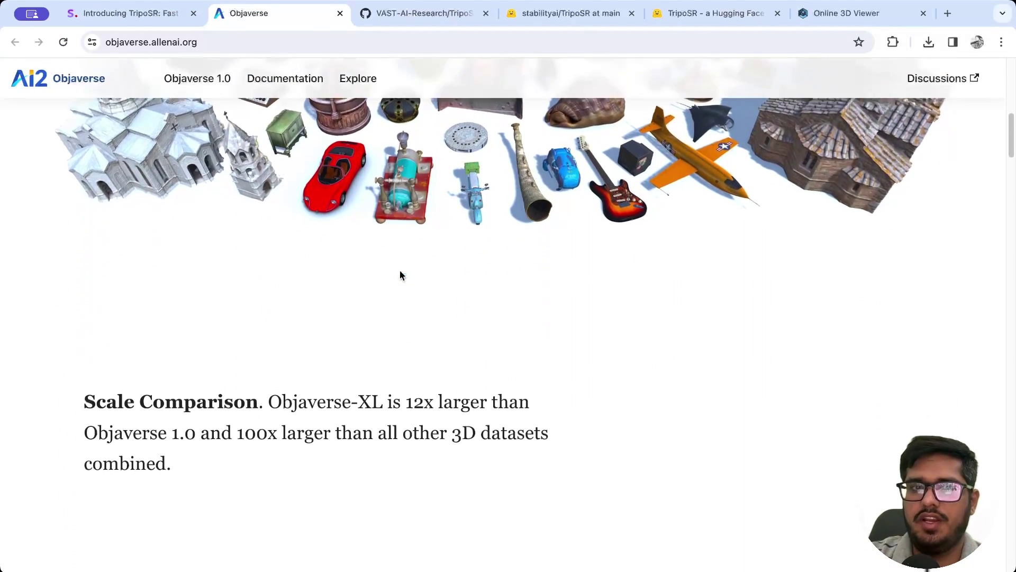
scroll(400, 274, down, 4)
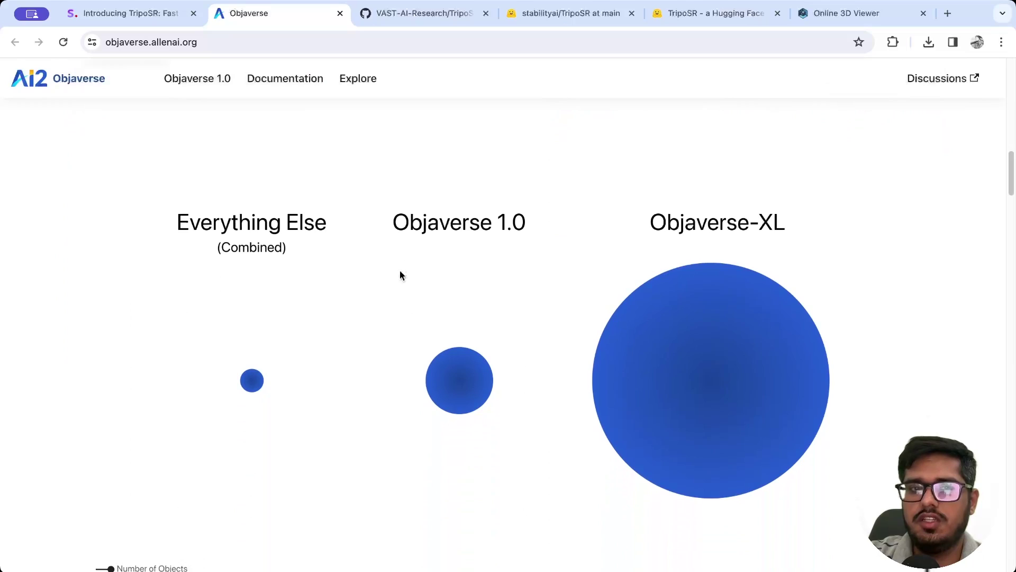
scroll(401, 274, up, 12)
scroll(400, 274, up, 3)
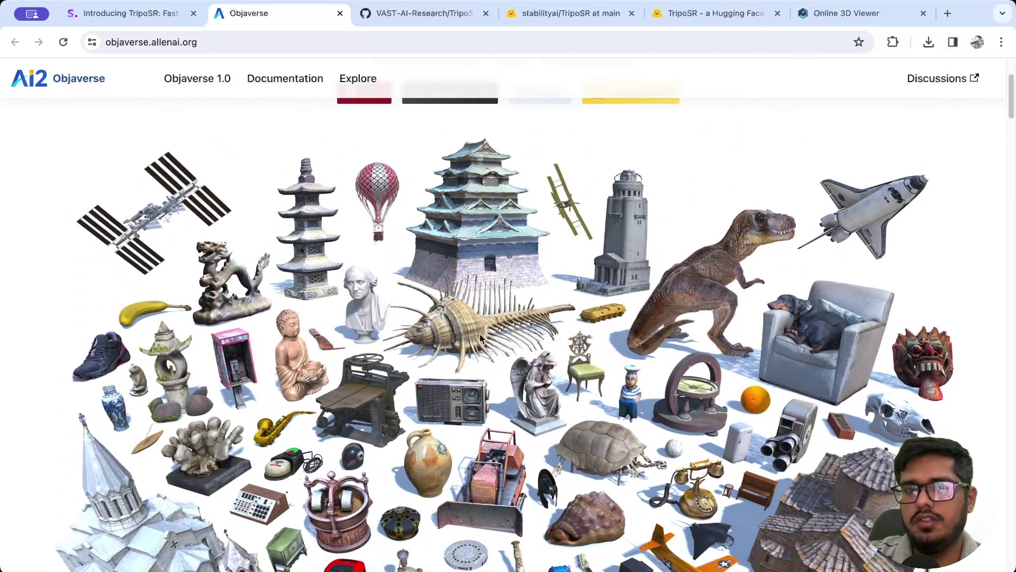
scroll(478, 333, down, 1)
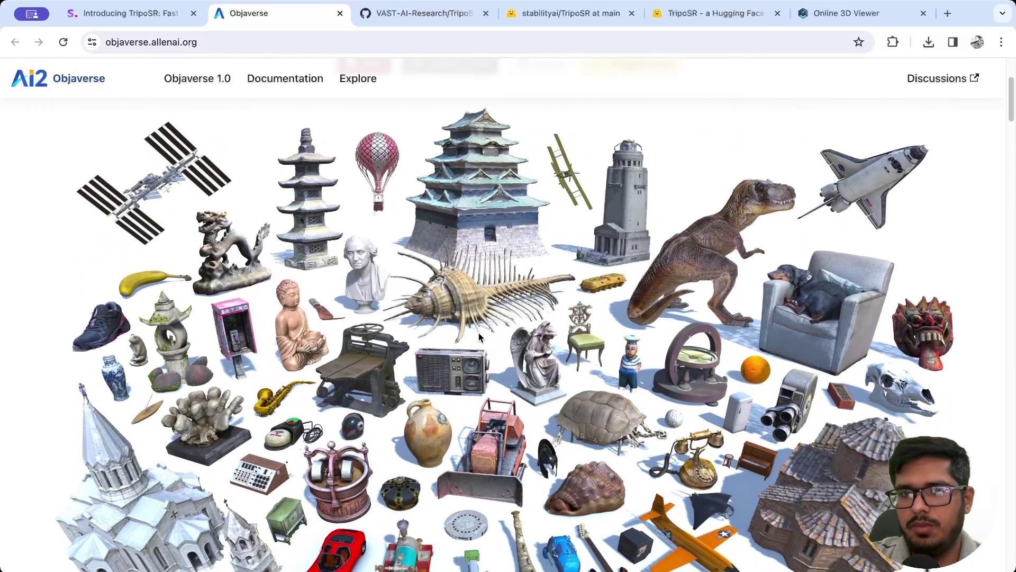
- Close the Objaverse tab with Ctrl+W to return to the TripoSR article
key(ctrl+w)
scroll(346, 260, down, 1)
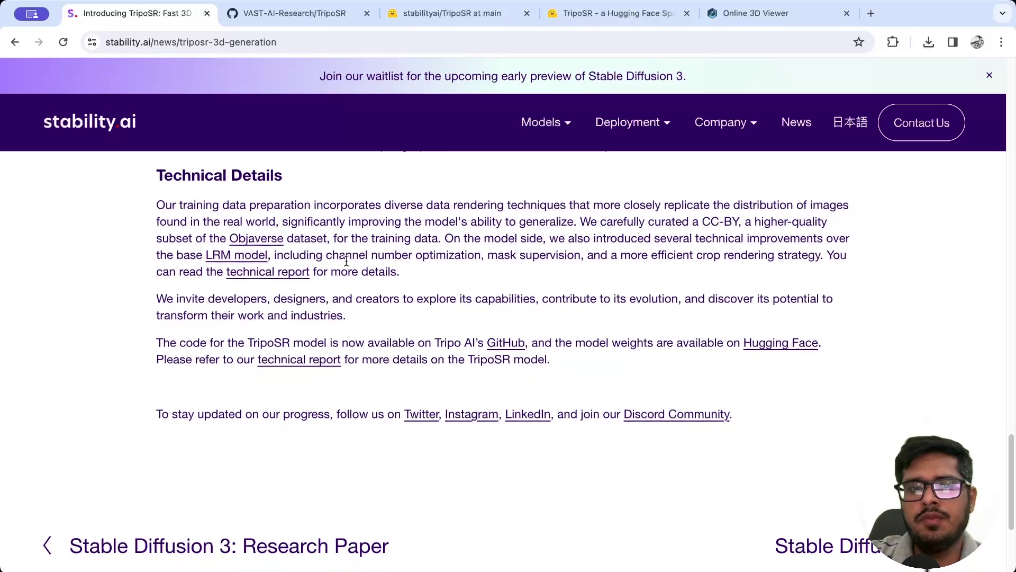
scroll(407, 328, up, 2)
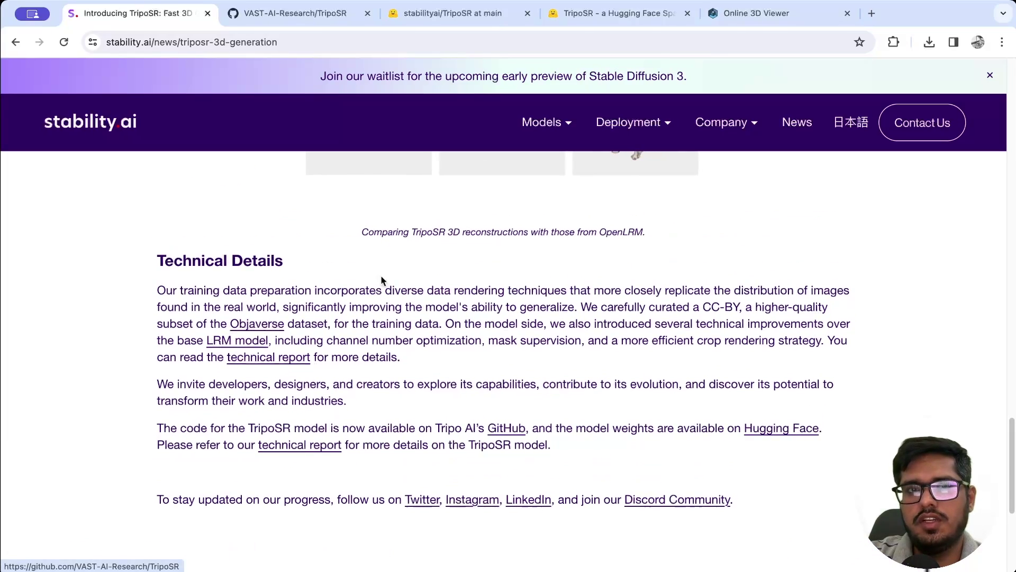
- Switch to the VAST-AI-Research/TripoSR GitHub repo and scroll its README to the sample images
click(300, 14)
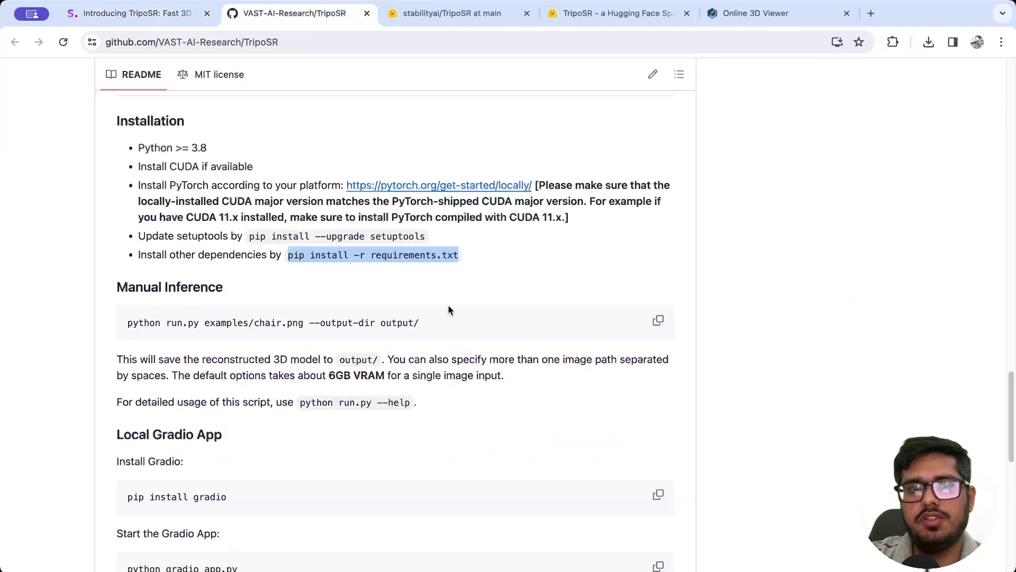
scroll(449, 310, up, 15)
scroll(449, 309, down, 7)
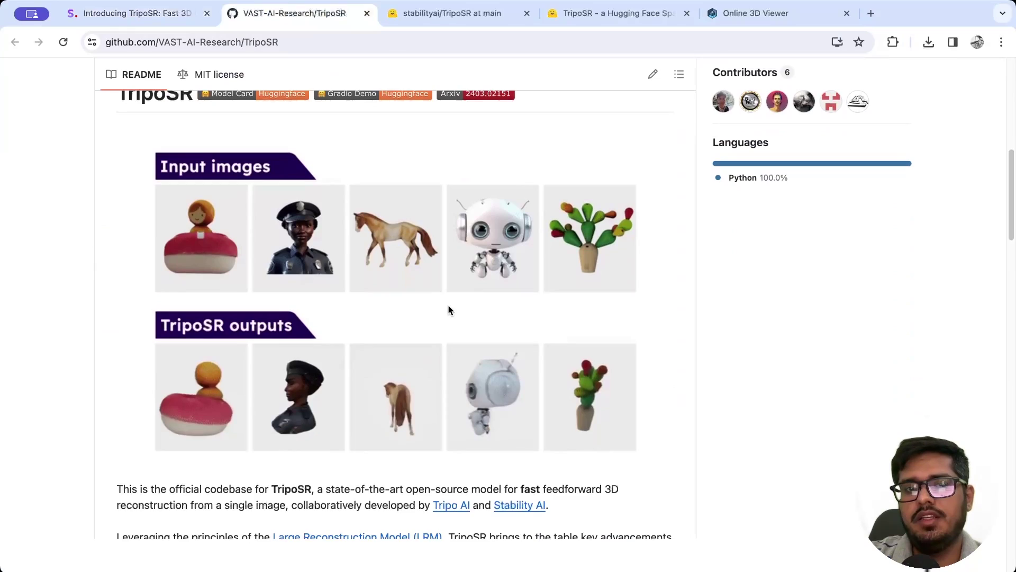
scroll(448, 310, up, 9)
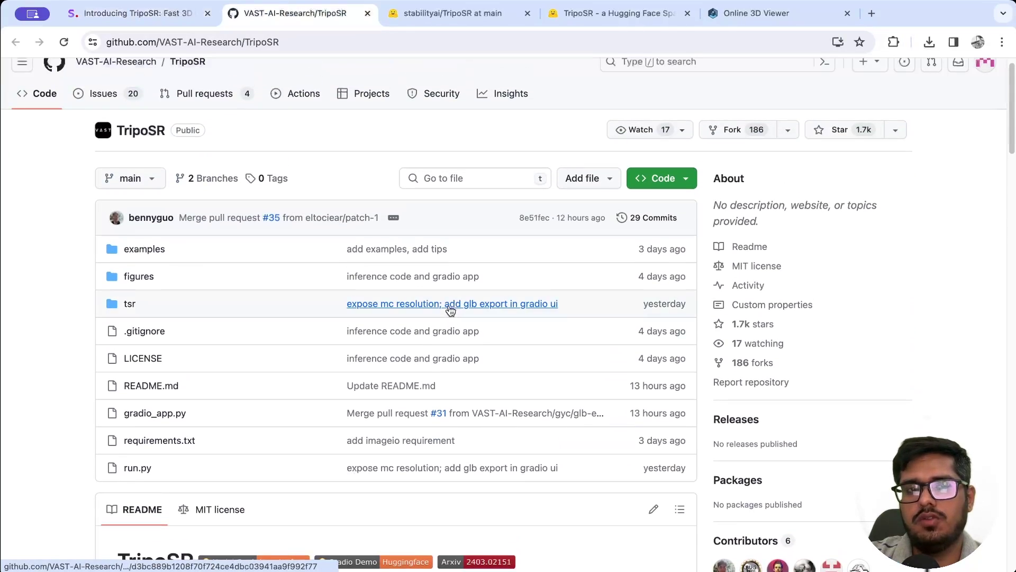
scroll(317, 317, down, 3)
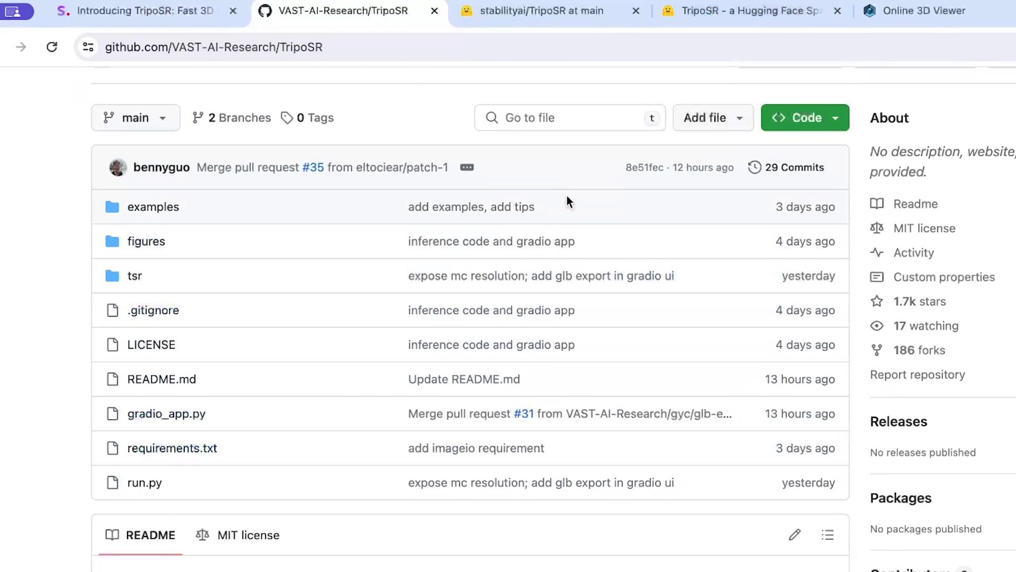
scroll(549, 217, down, 2)
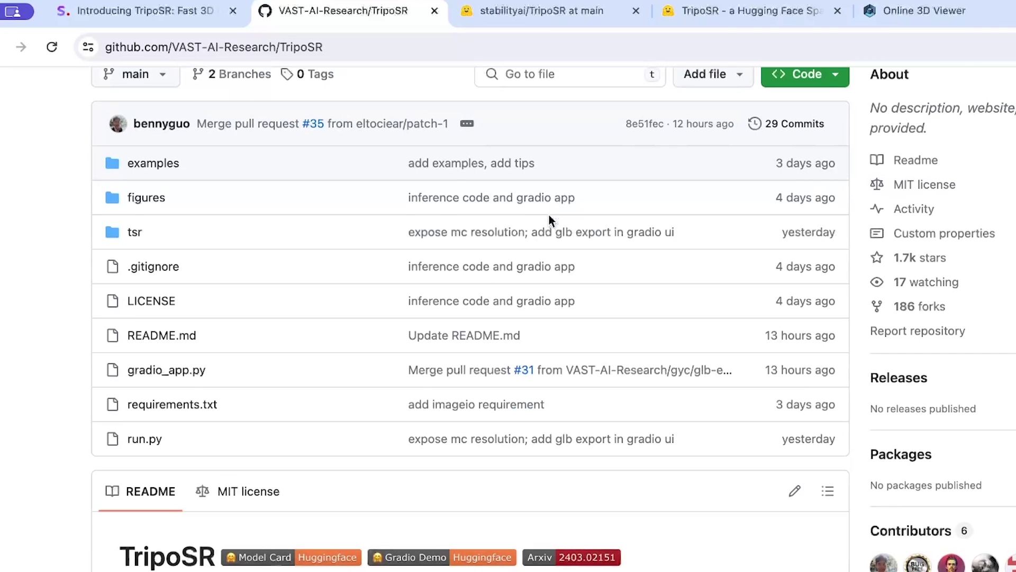
scroll(548, 214, down, 4)
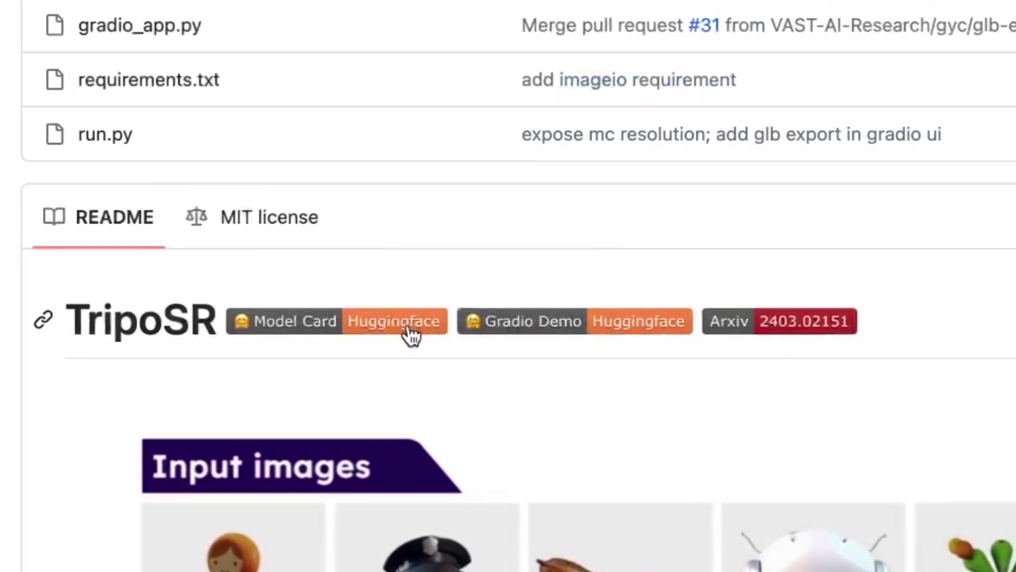
scroll(410, 334, down, 10)
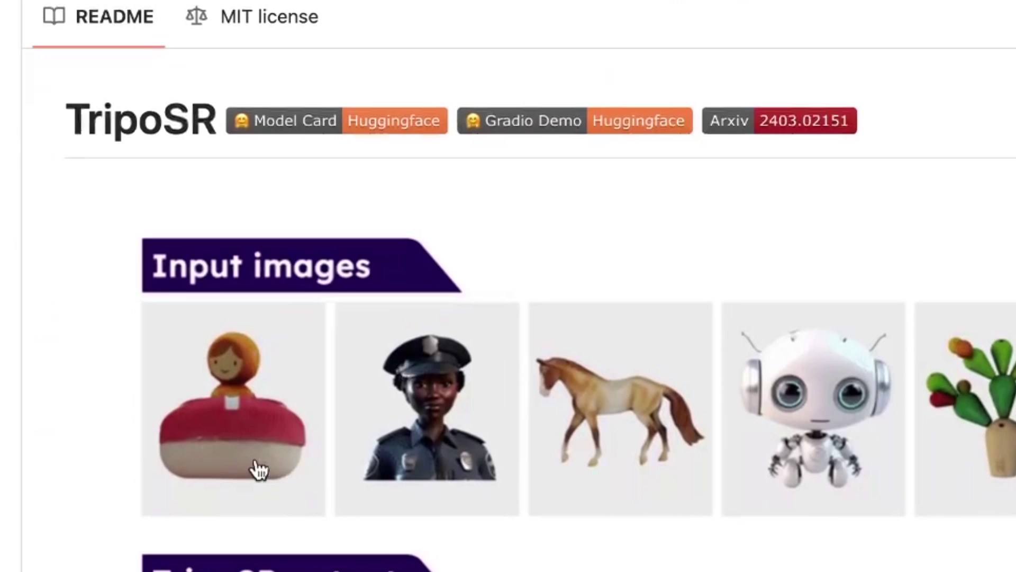
- Scroll the README past the comparison figure and chart to Getting Started installation
scroll(332, 330, down, 3)
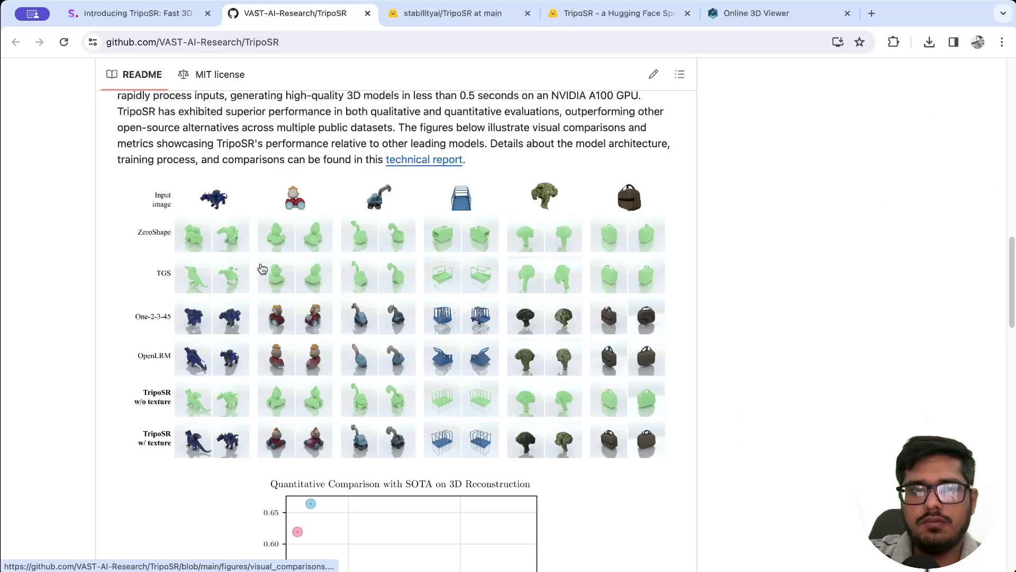
scroll(331, 330, up, 1)
scroll(252, 252, up, 1)
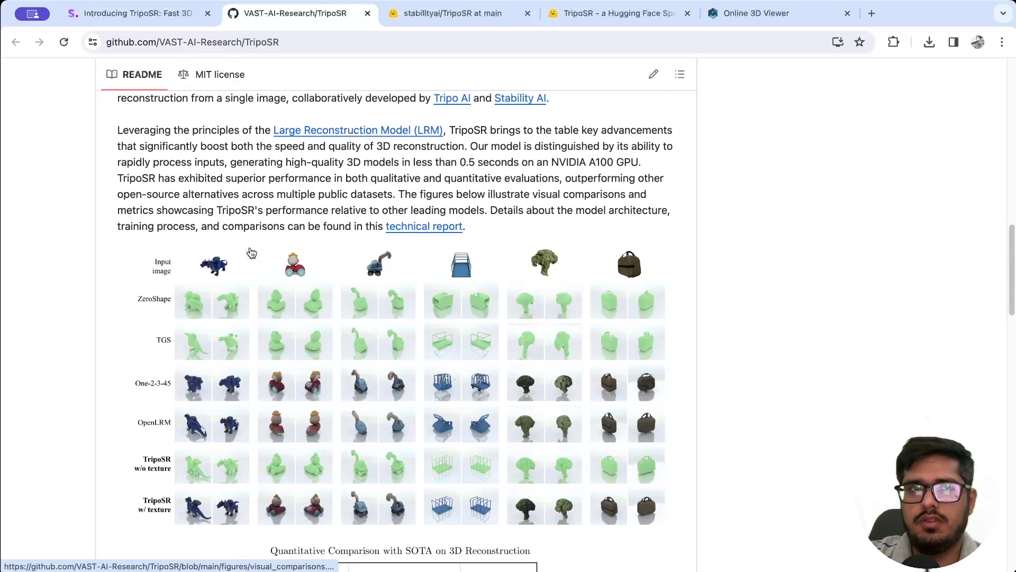
scroll(227, 282, down, 1)
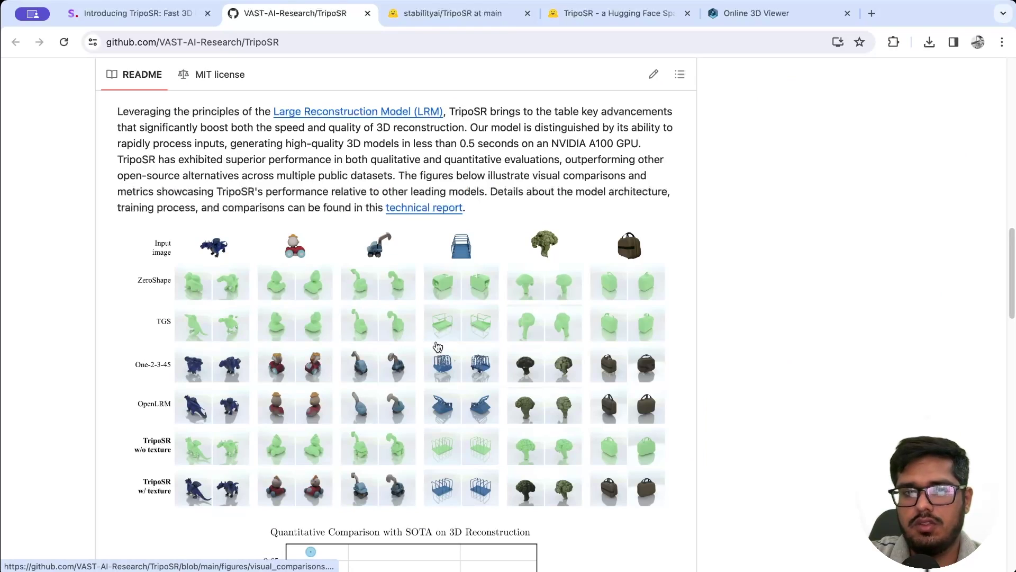
scroll(606, 230, down, 1)
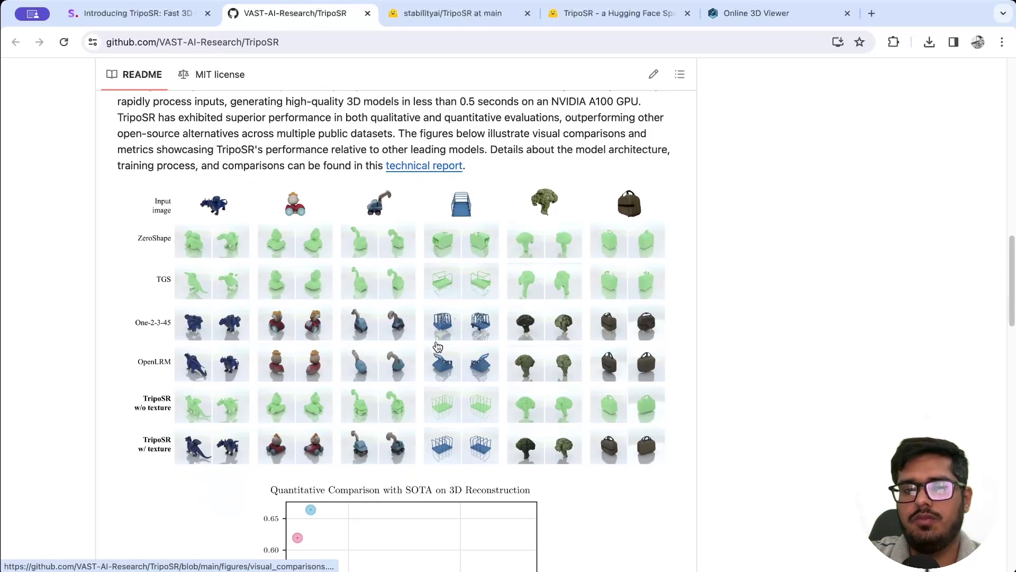
scroll(437, 346, down, 10)
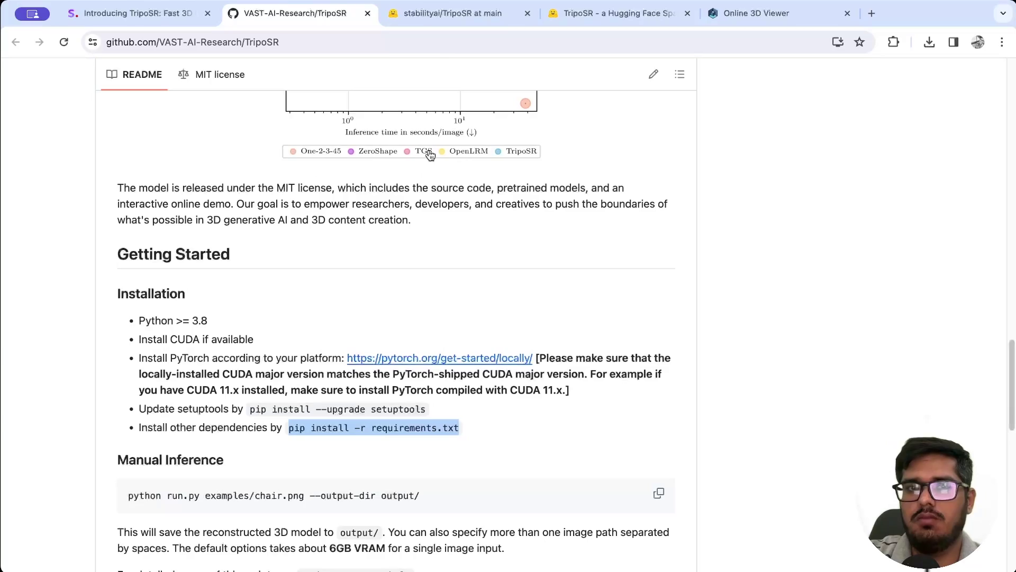
- Select the pip install --upgrade setuptools and pip install -r requirements.txt commands
scroll(480, 225, up, 15)
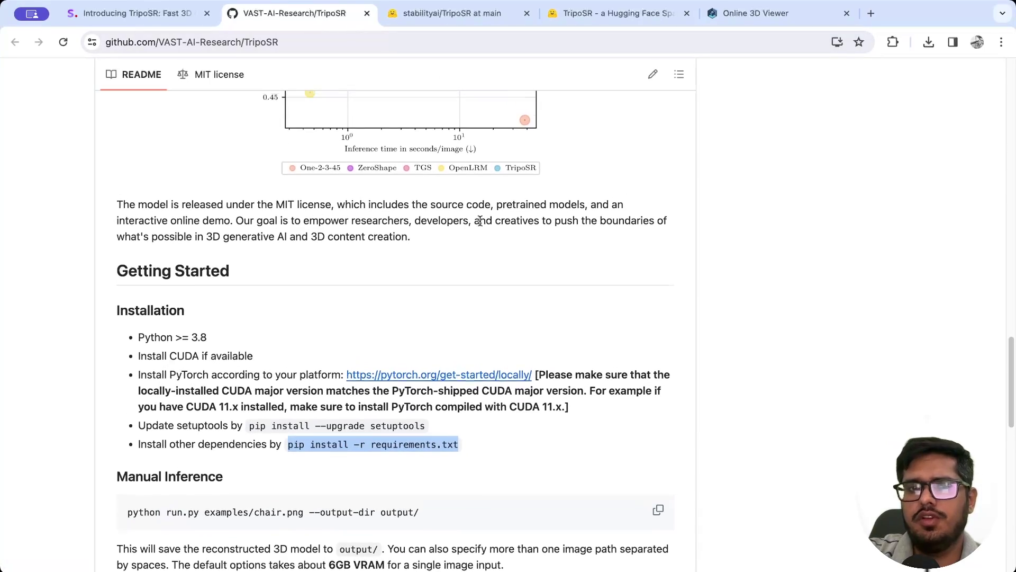
scroll(481, 220, up, 5)
scroll(480, 220, down, 5)
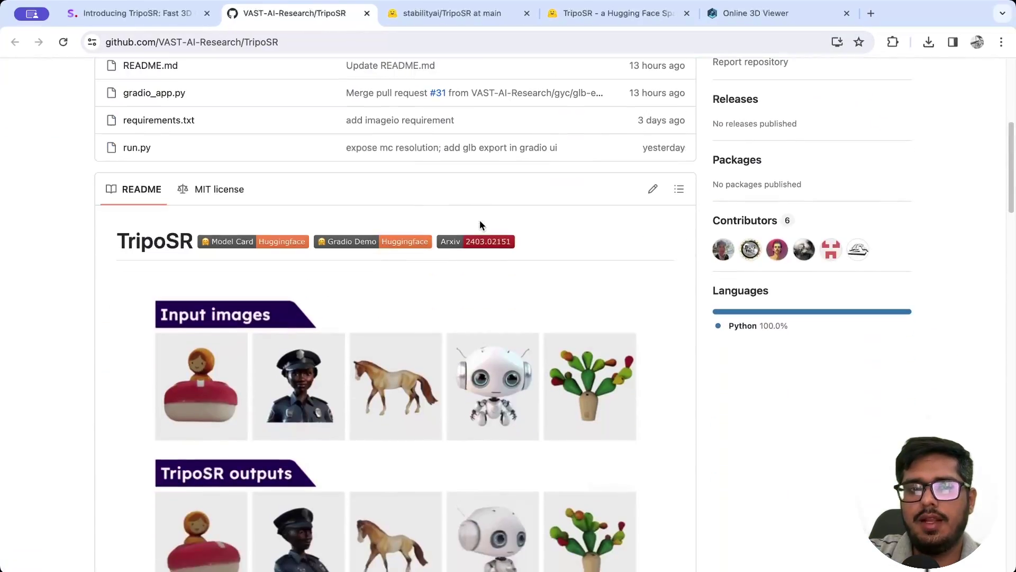
scroll(368, 288, down, 10)
scroll(370, 287, down, 15)
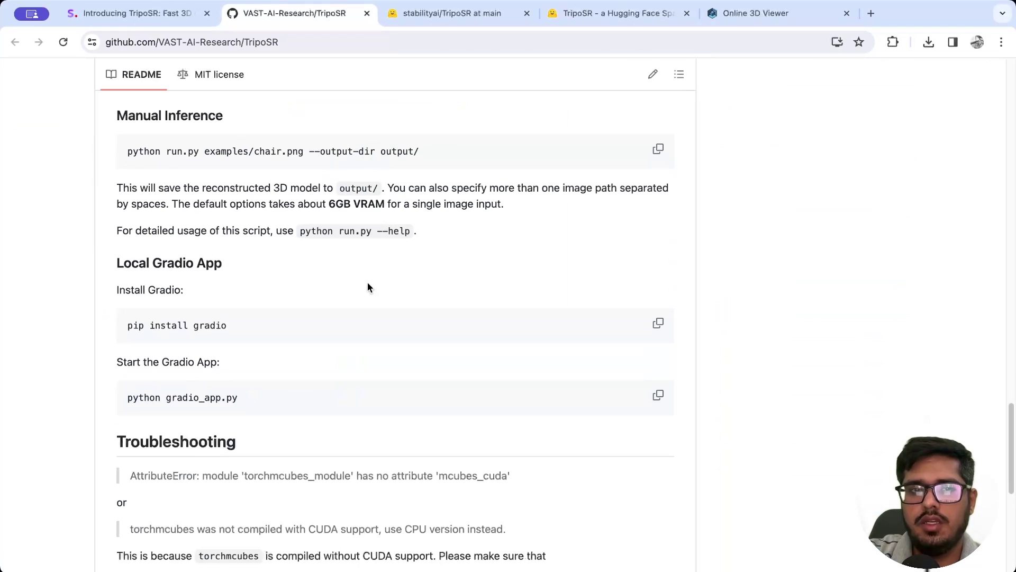
scroll(260, 146, up, 5)
scroll(264, 152, up, 1)
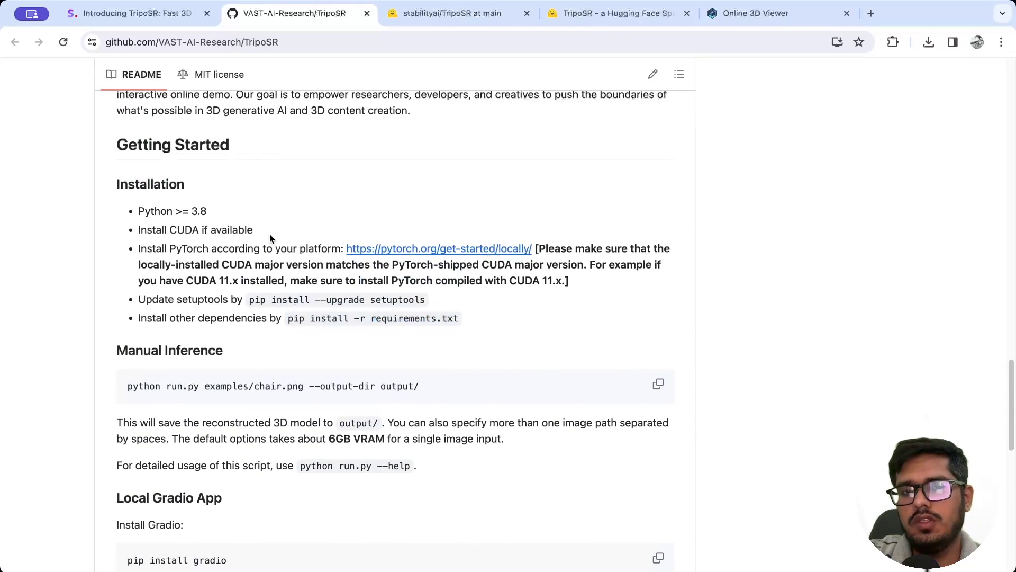
drag(249, 301, 420, 296)
drag(288, 318, 461, 317)
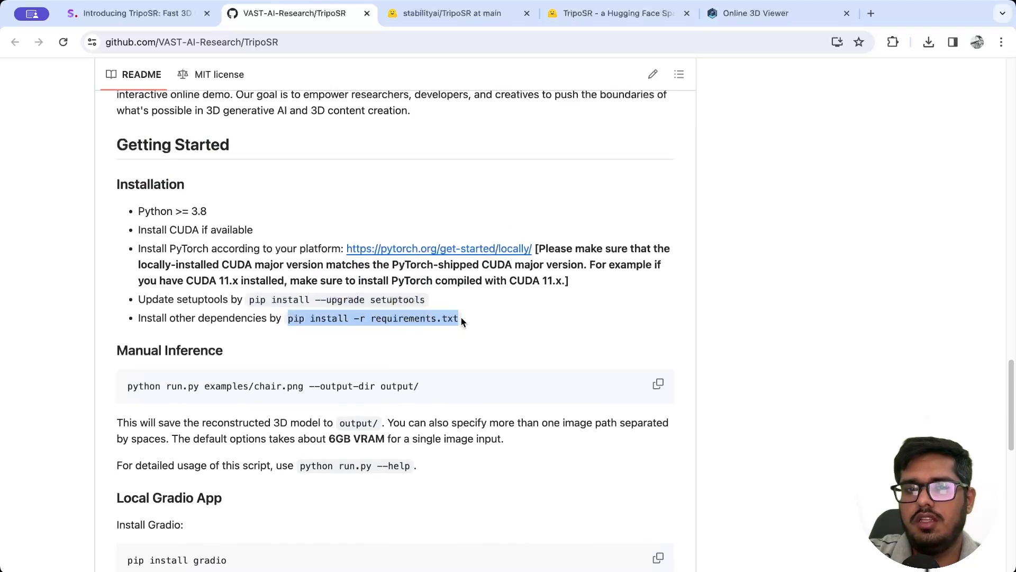
- Scroll through the Gradio app and troubleshooting notes down to the README's Citation block
scroll(462, 317, down, 2)
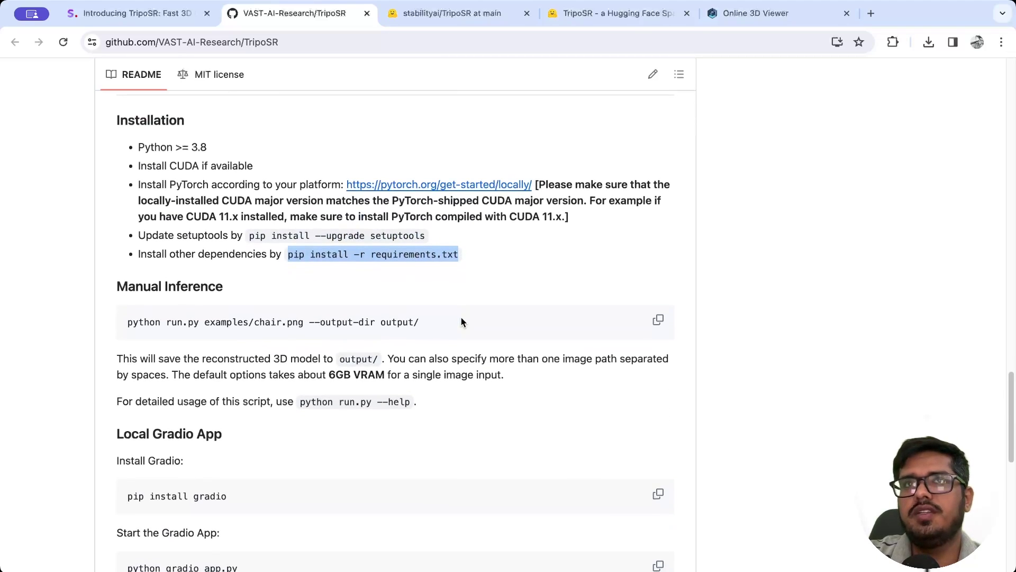
scroll(461, 321, down, 1)
scroll(461, 318, down, 4)
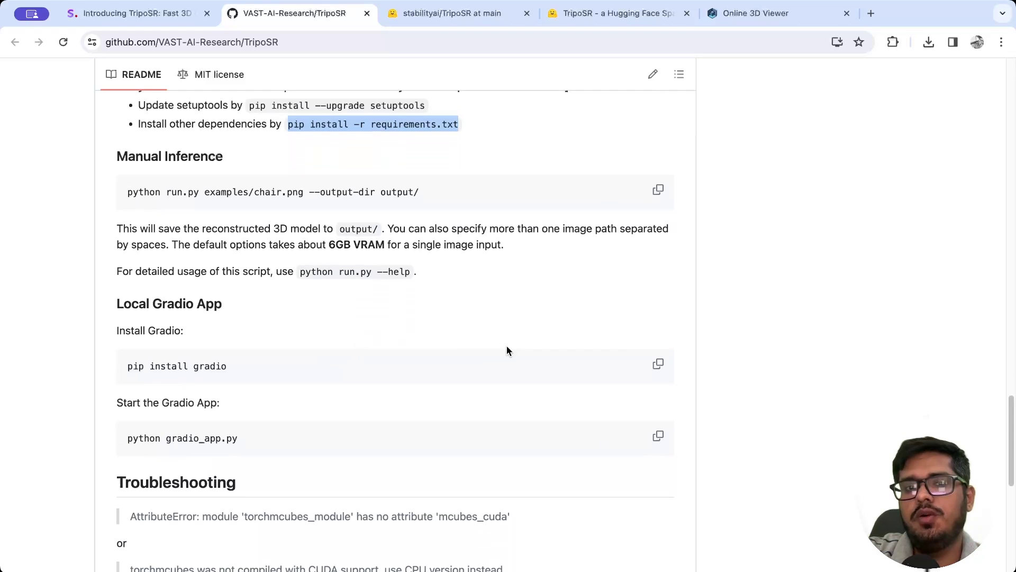
scroll(556, 392, down, 5)
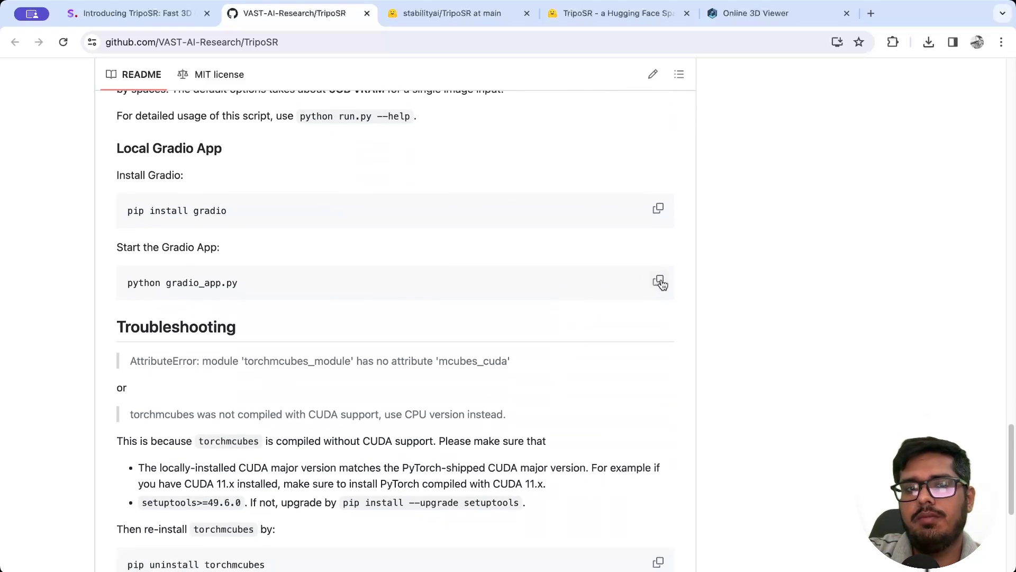
scroll(612, 300, down, 3)
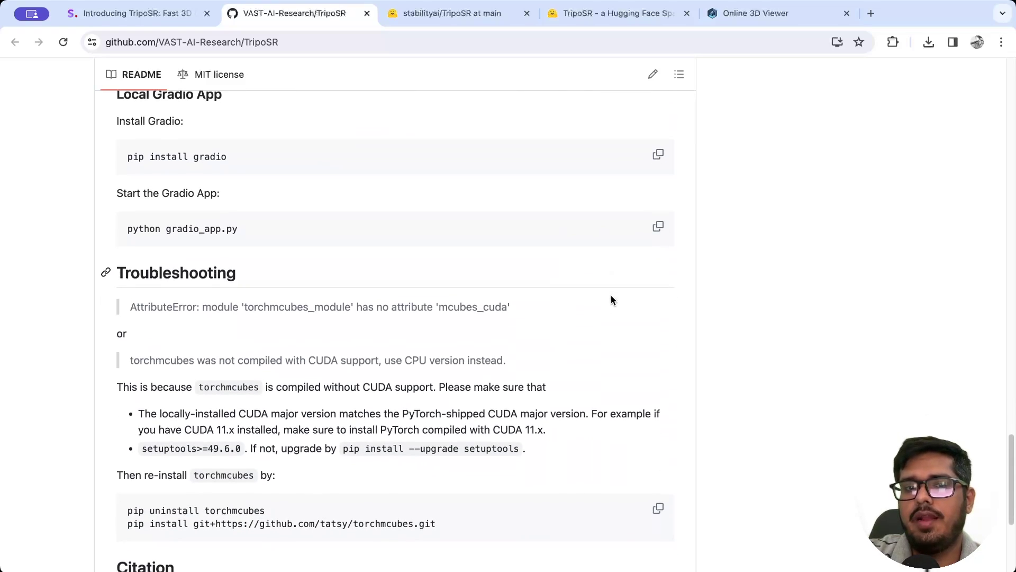
scroll(610, 300, down, 6)
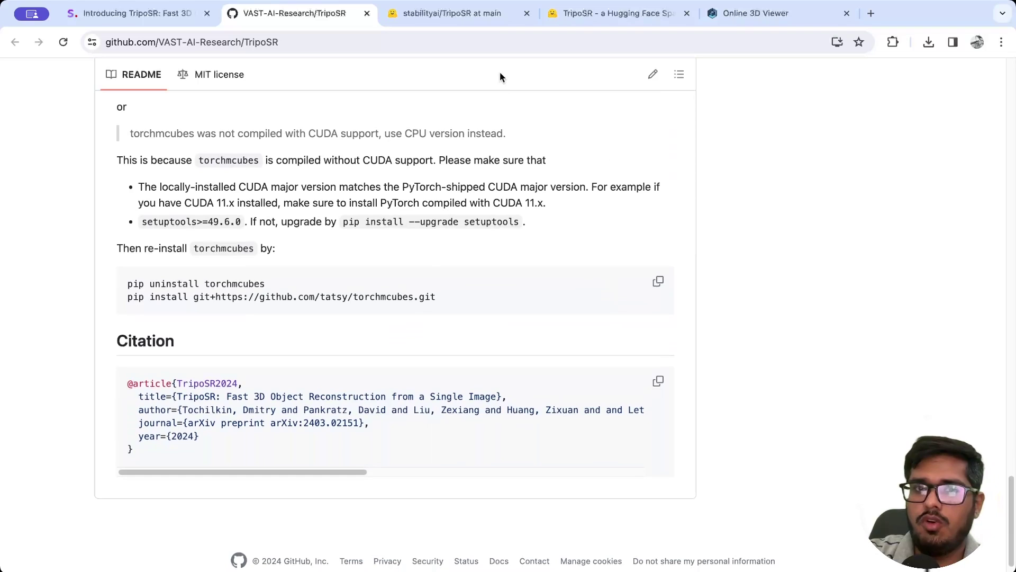
click(453, 14)
- Check the stabilityai/TripoSR Files and versions list and open the 1.68 GB model.ckpt
click(581, 14)
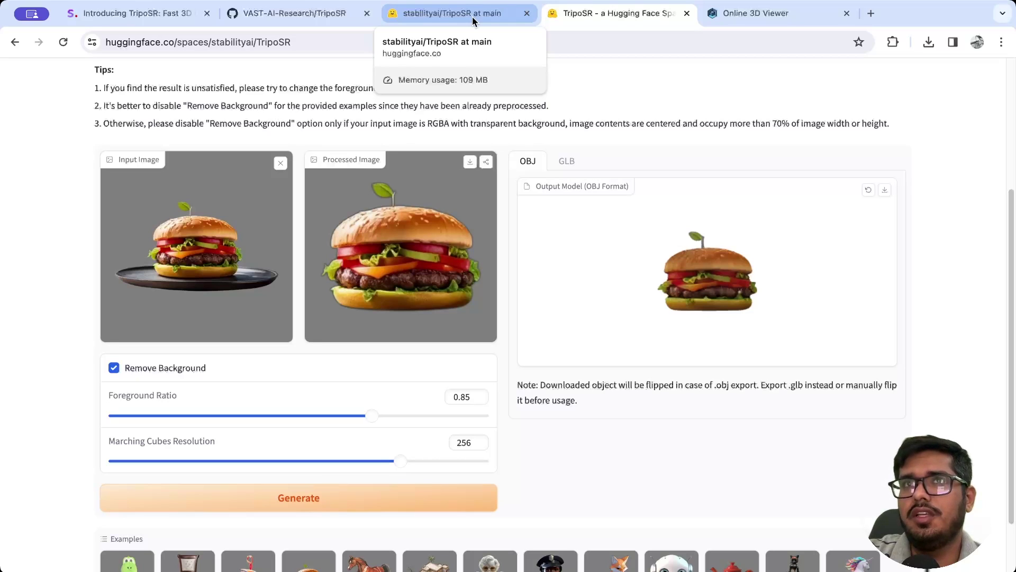
click(472, 18)
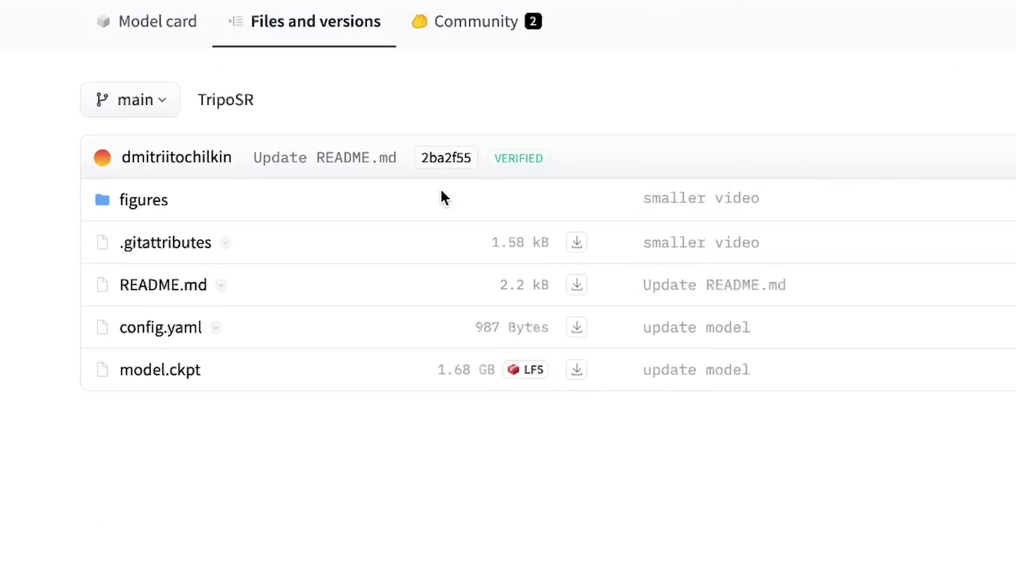
click(164, 373)
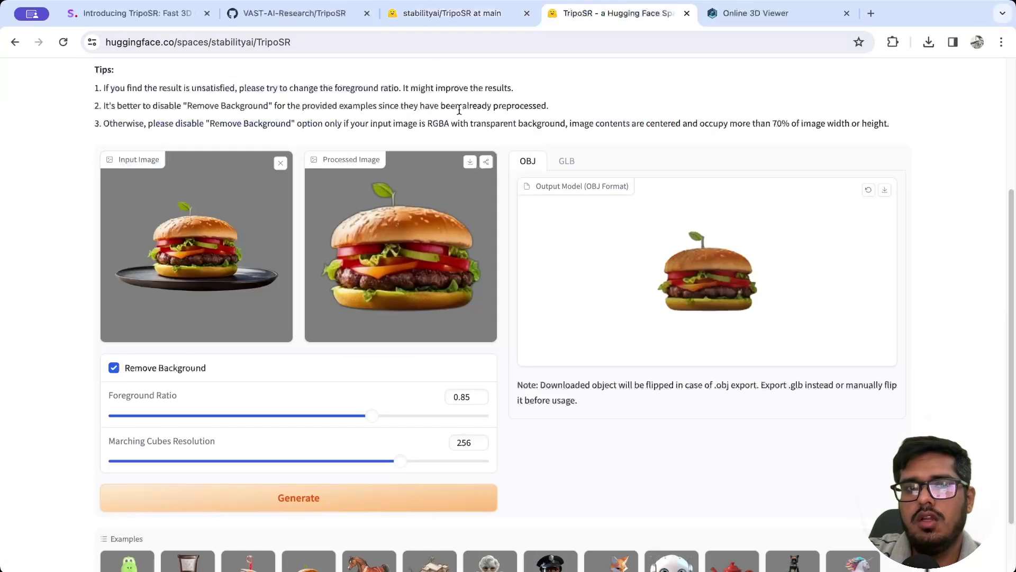
scroll(461, 106, up, 5)
- Open the stabilityai/TripoSR model card and scroll through it, including its Spaces list
click(498, 14)
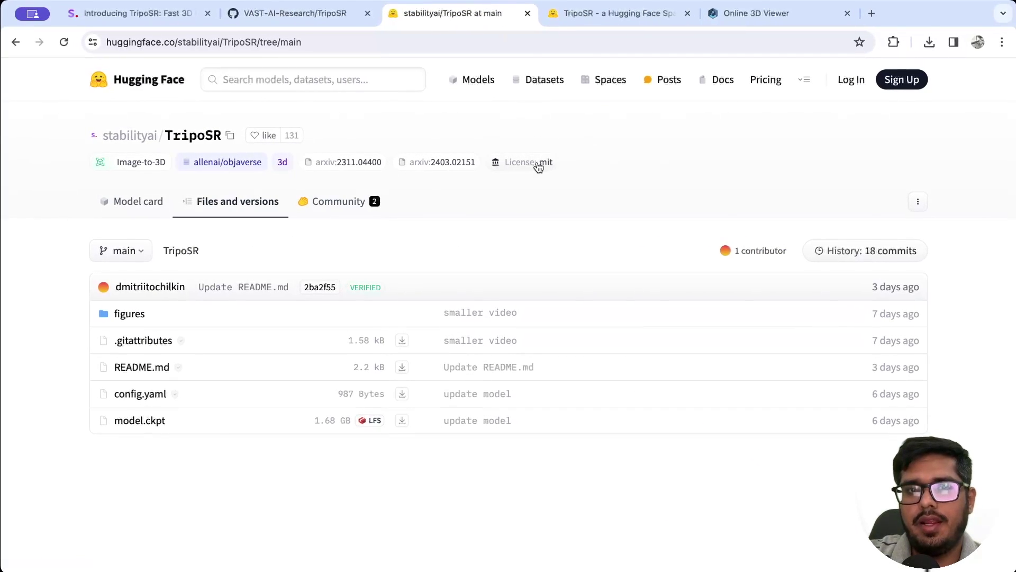
click(210, 131)
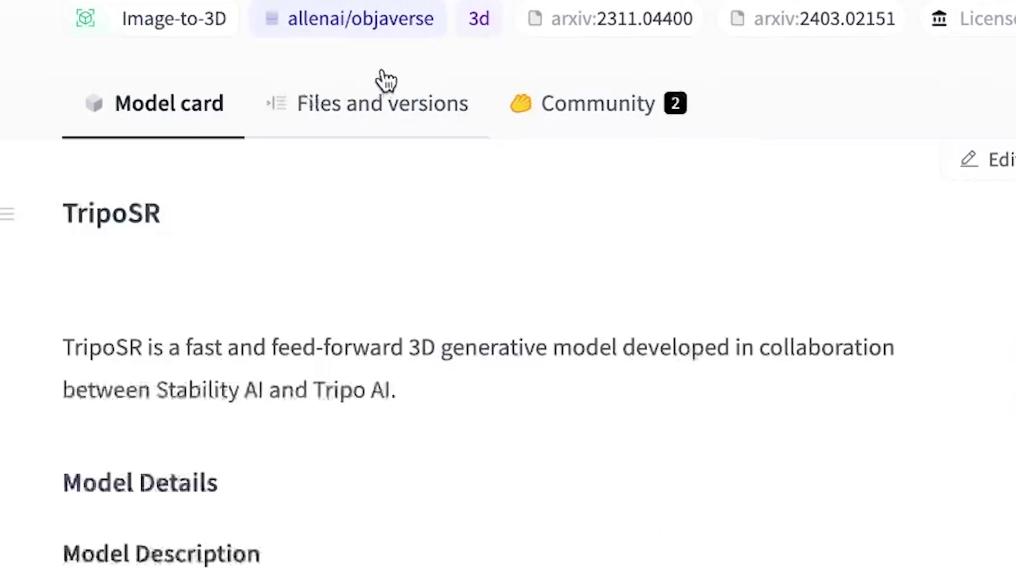
scroll(385, 79, down, 10)
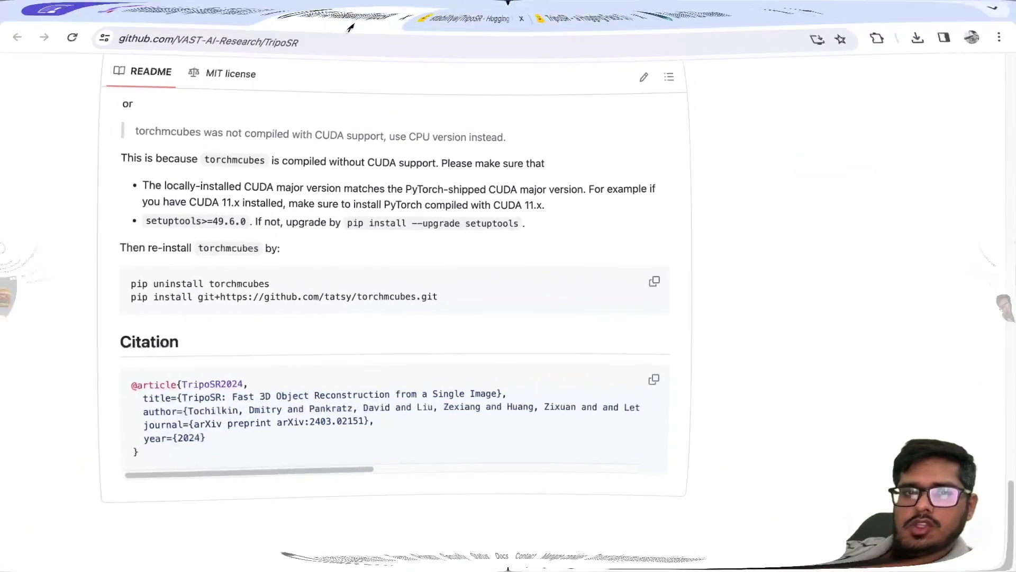
scroll(437, 278, up, 15)
- Drop a portrait photo into Input Image and Generate, producing its background-removed processed image
scroll(438, 283, up, 9)
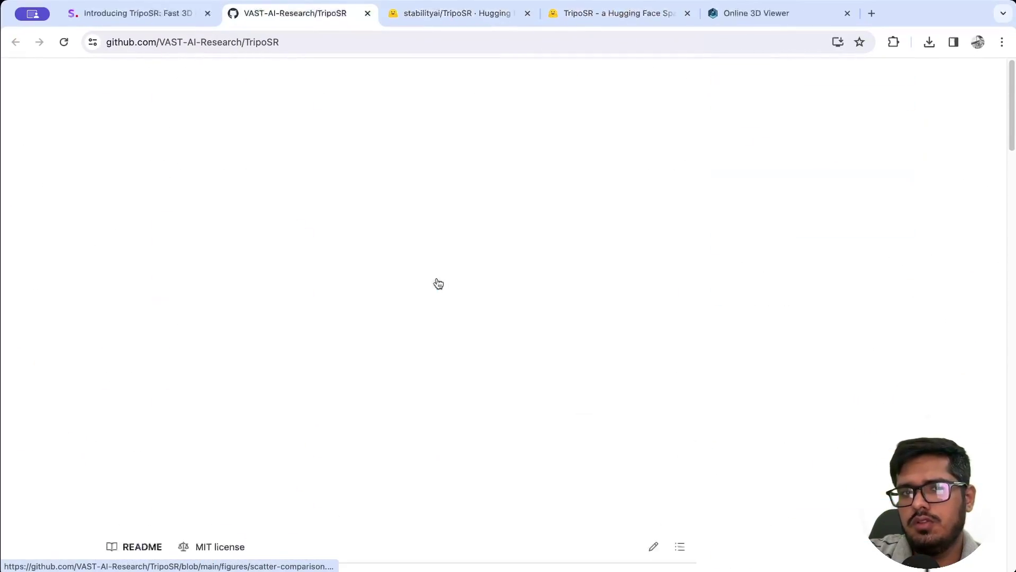
scroll(436, 278, down, 6)
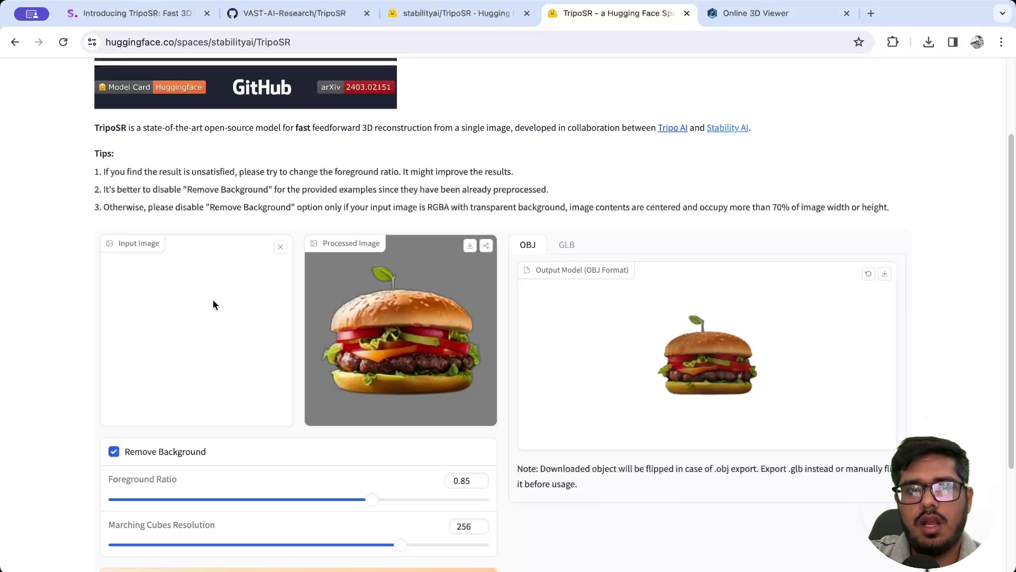
drag(212, 300, 251, 297)
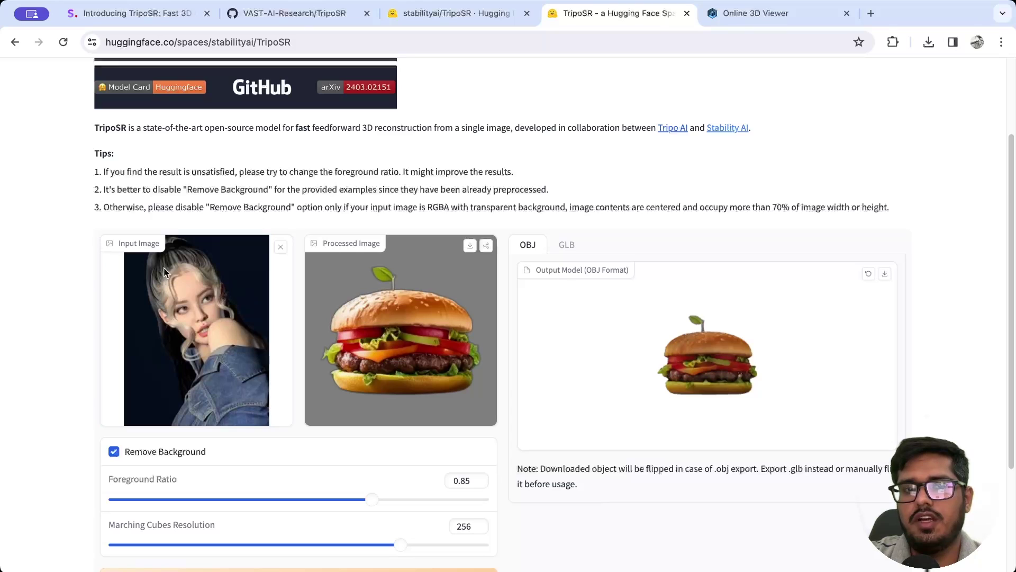
scroll(224, 332, down, 1)
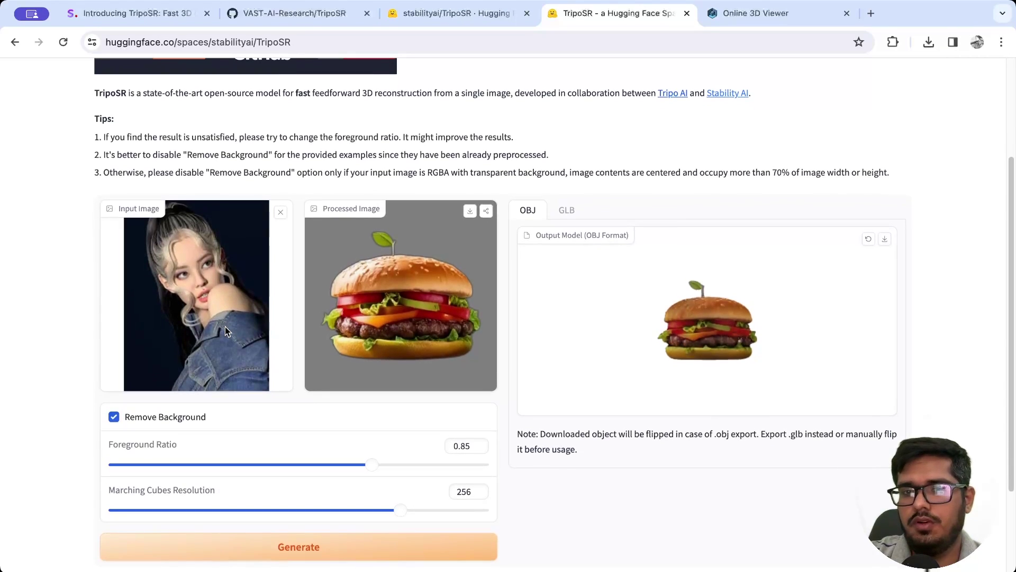
scroll(225, 331, down, 4)
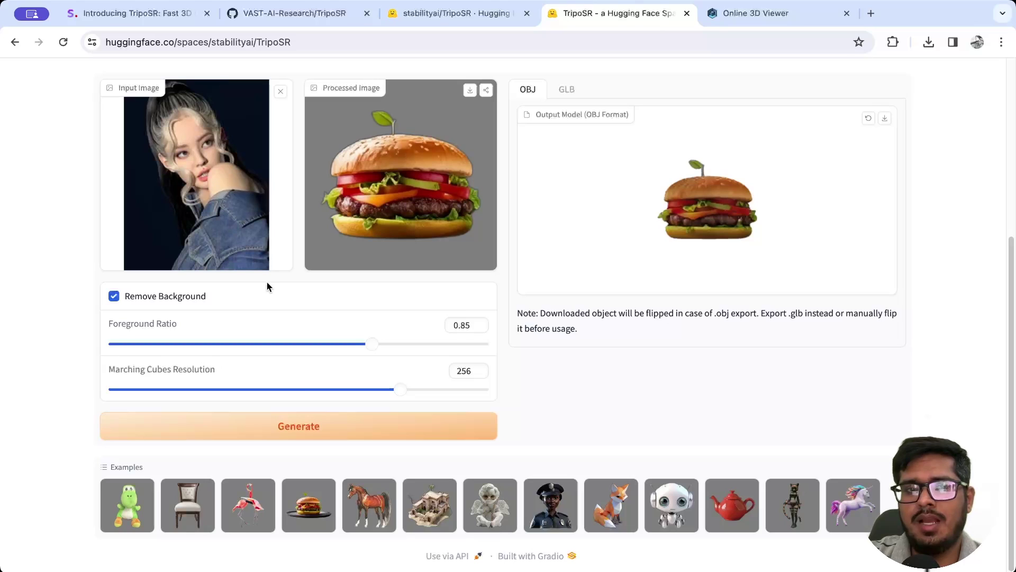
click(297, 427)
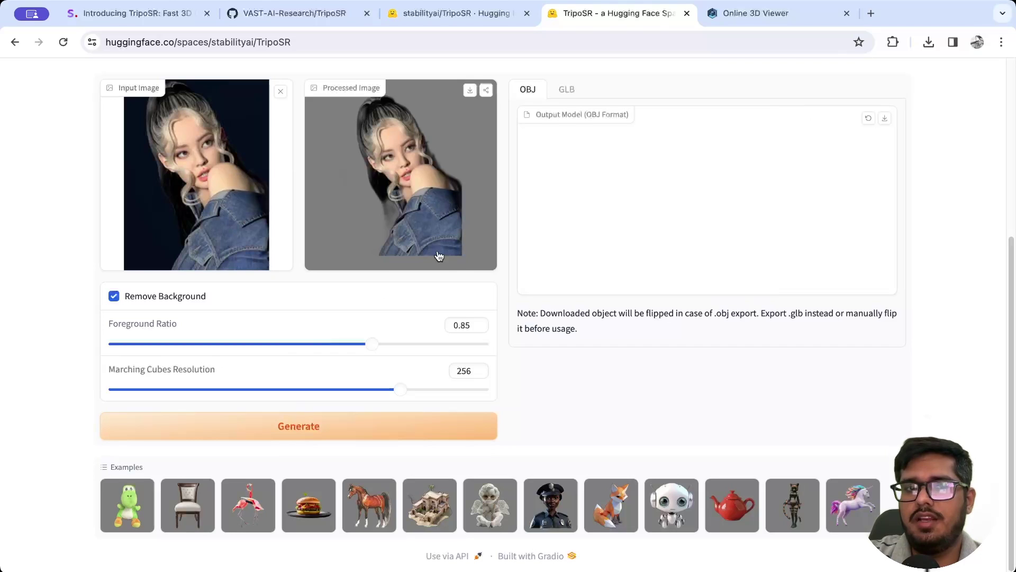
scroll(476, 272, up, 1)
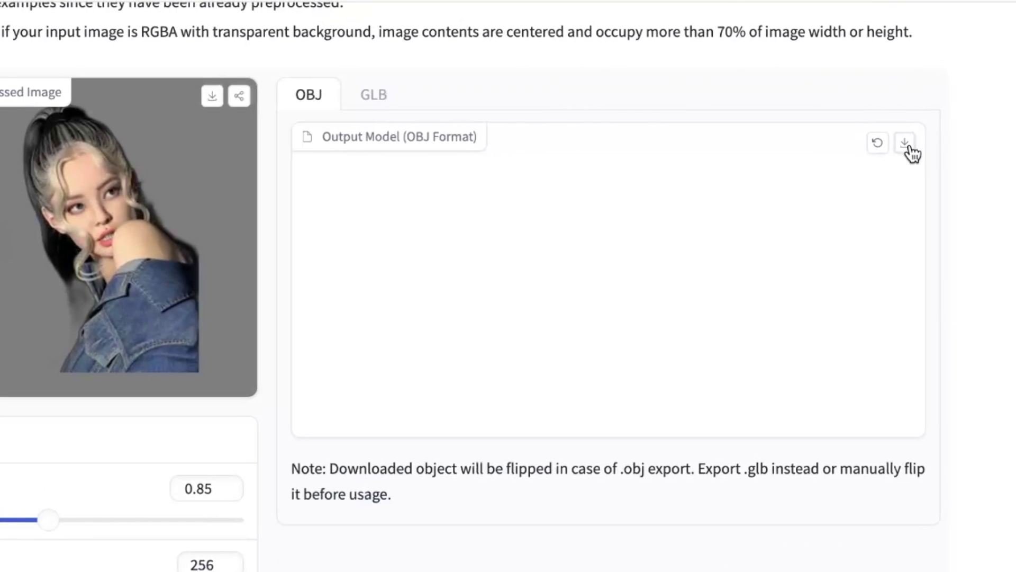
- Download the portrait model as OBJ, compare its GLB and OBJ previews, then go to Online 3D Viewer
click(906, 143)
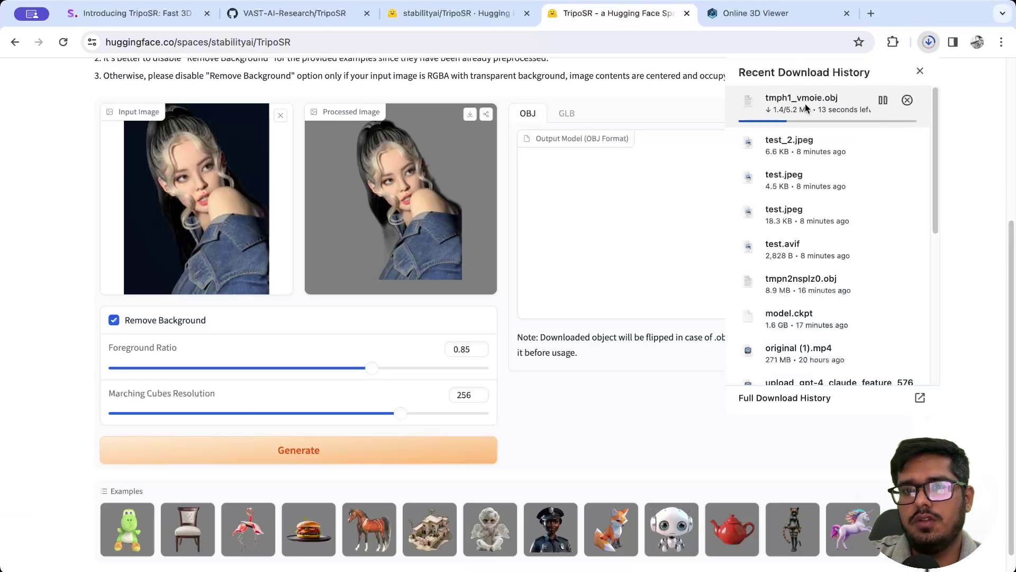
drag(835, 235, 724, 272)
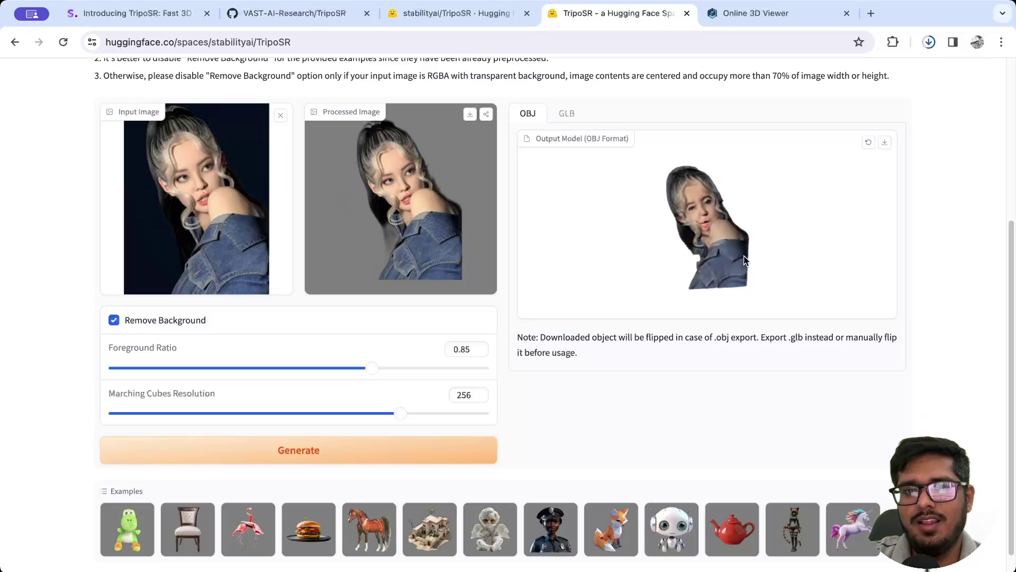
click(564, 113)
mouse_move(728, 226)
mouse_down()
mouse_move(577, 227)
mouse_move(729, 243)
mouse_up()
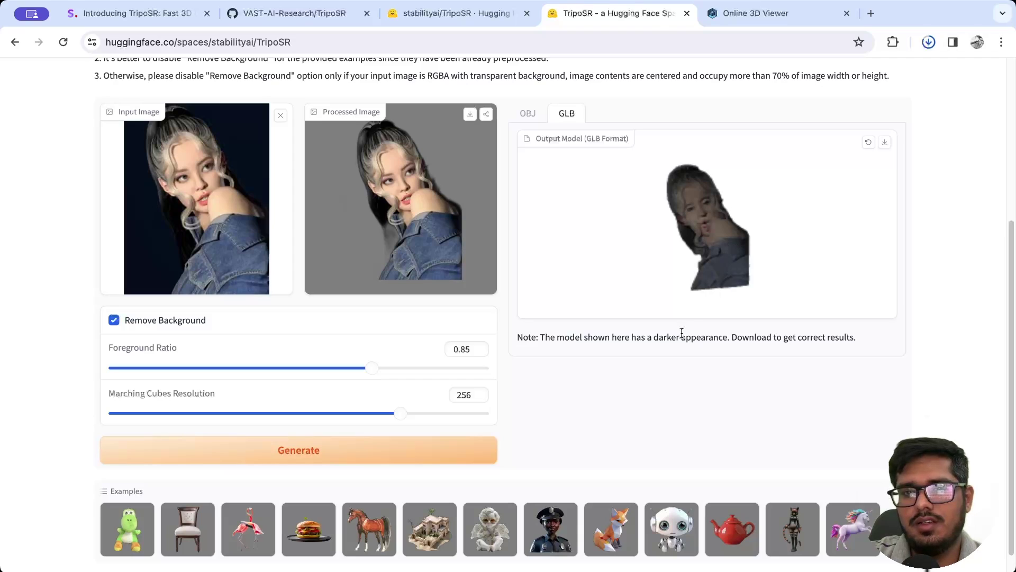
click(529, 115)
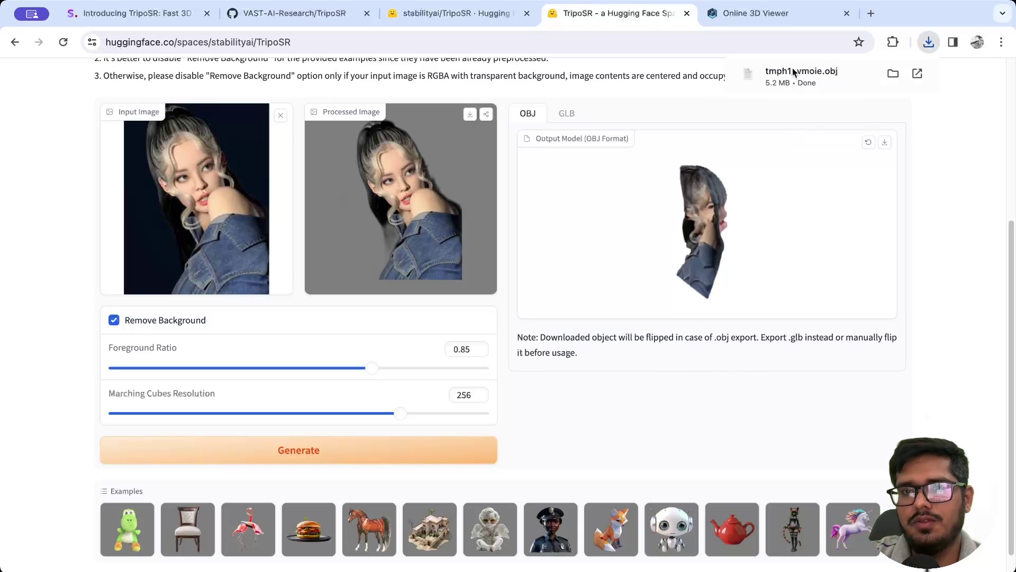
click(756, 13)
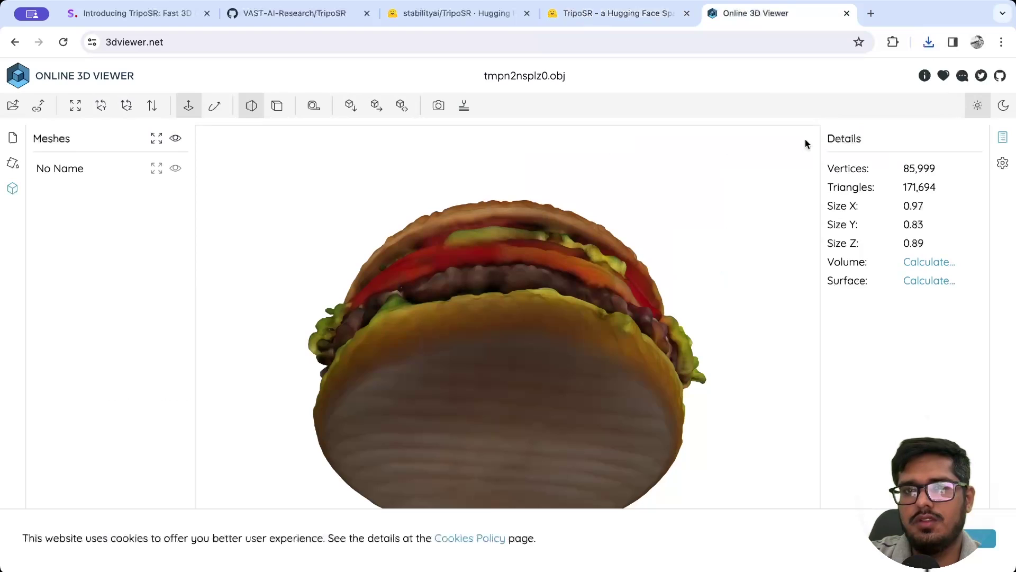
- Load tmph1_vmoie.obj into Online 3D Viewer, orbit it to a frontal view, then return to TripoSR
click(928, 42)
drag(783, 97, 689, 272)
drag(594, 325, 539, 364)
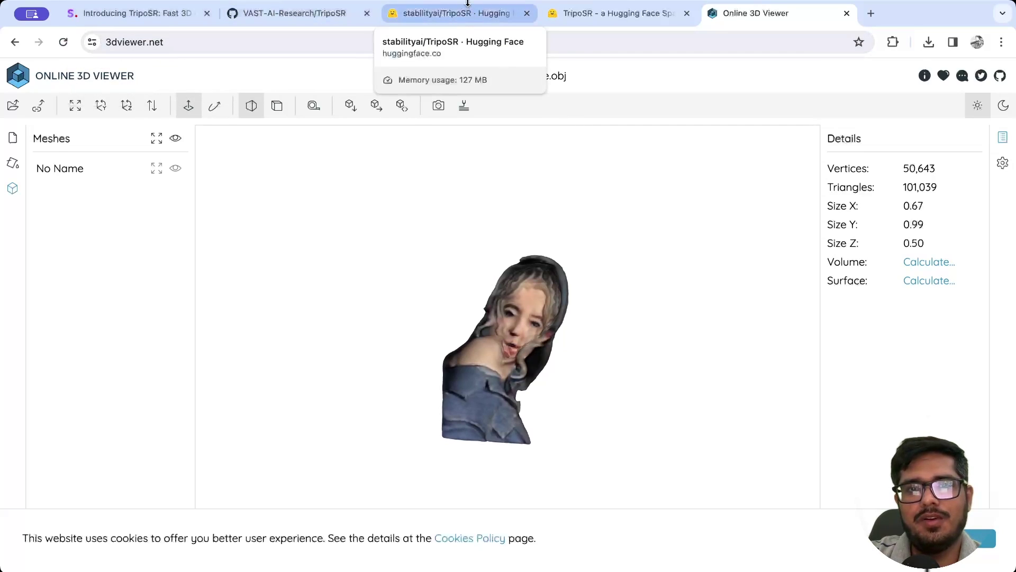
click(614, 13)
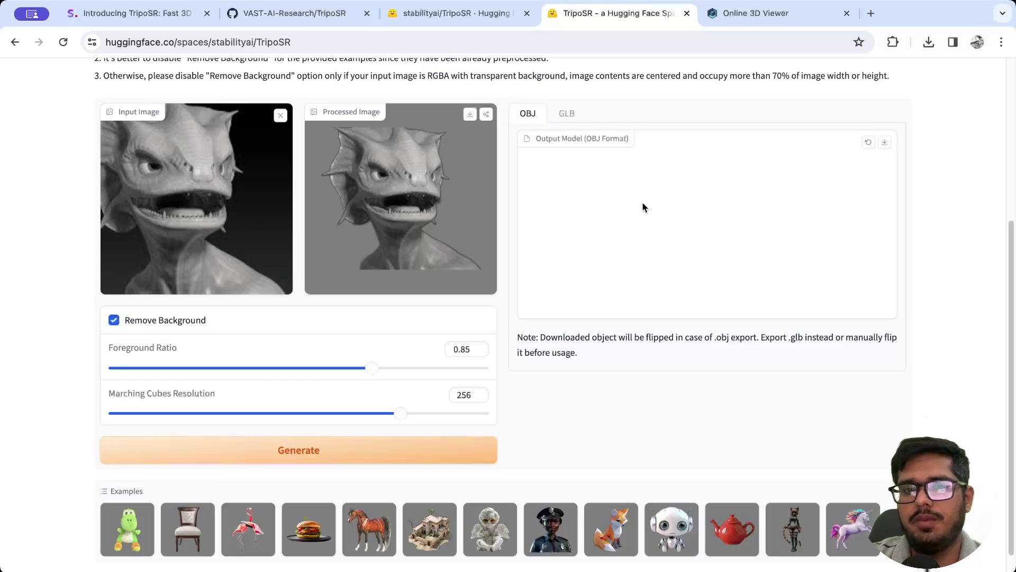
- Download the creature model as OBJ and open tmpuahc3pa8.obj in Online 3D Viewer
click(886, 143)
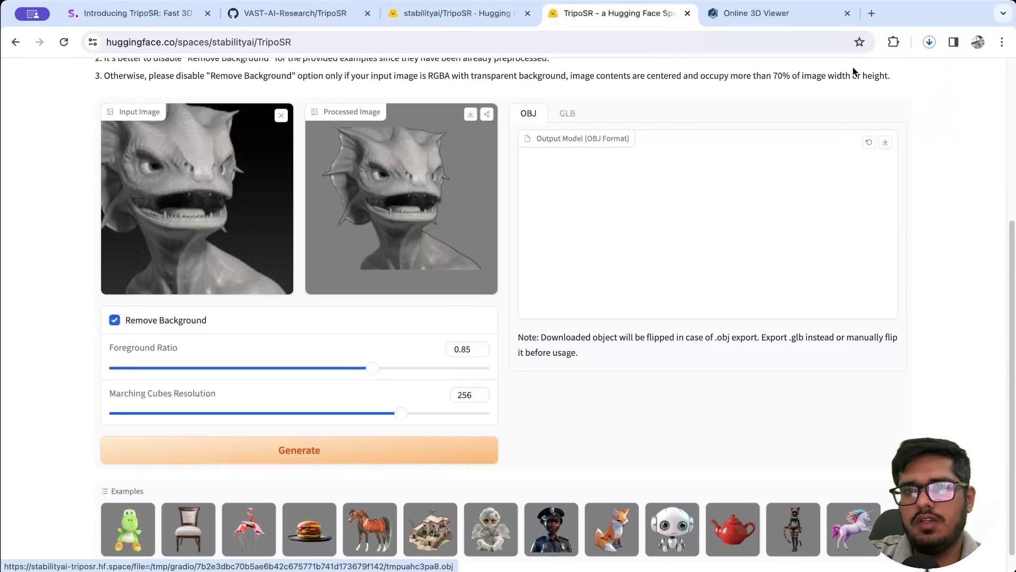
click(928, 42)
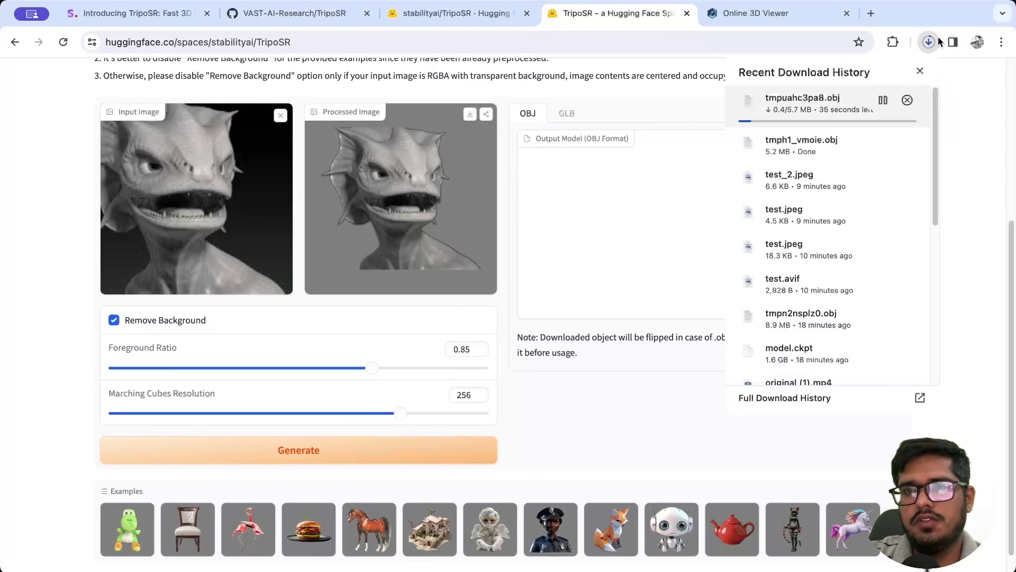
click(906, 143)
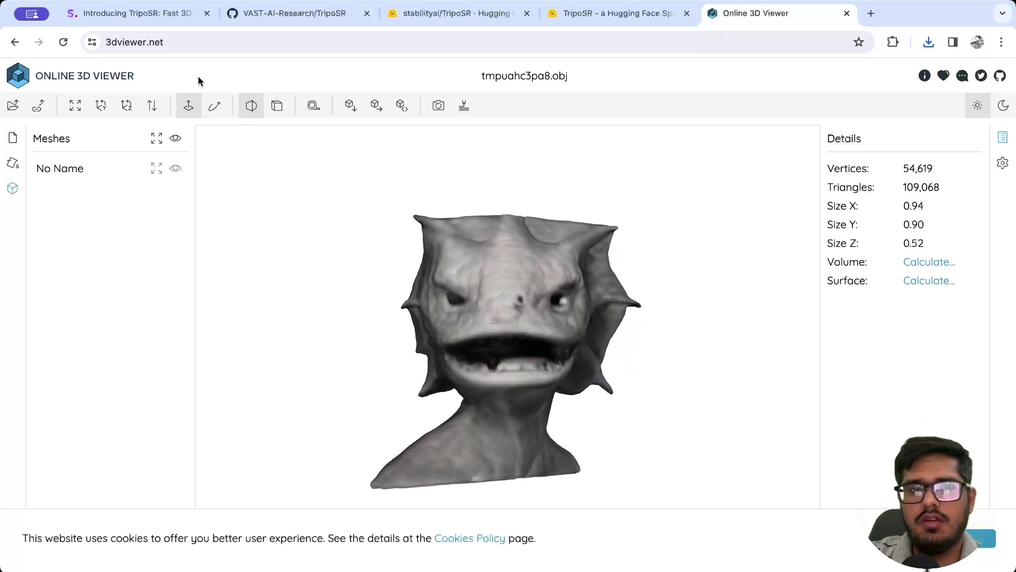
- Back in TripoSR, load the police officer example image and generate its 3D model
click(428, 25)
click(616, 15)
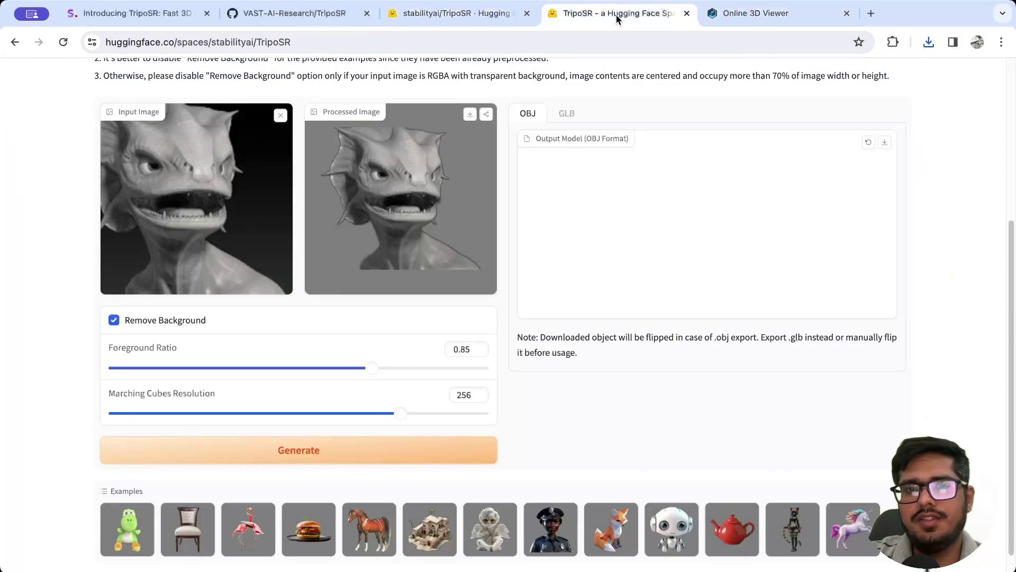
click(551, 529)
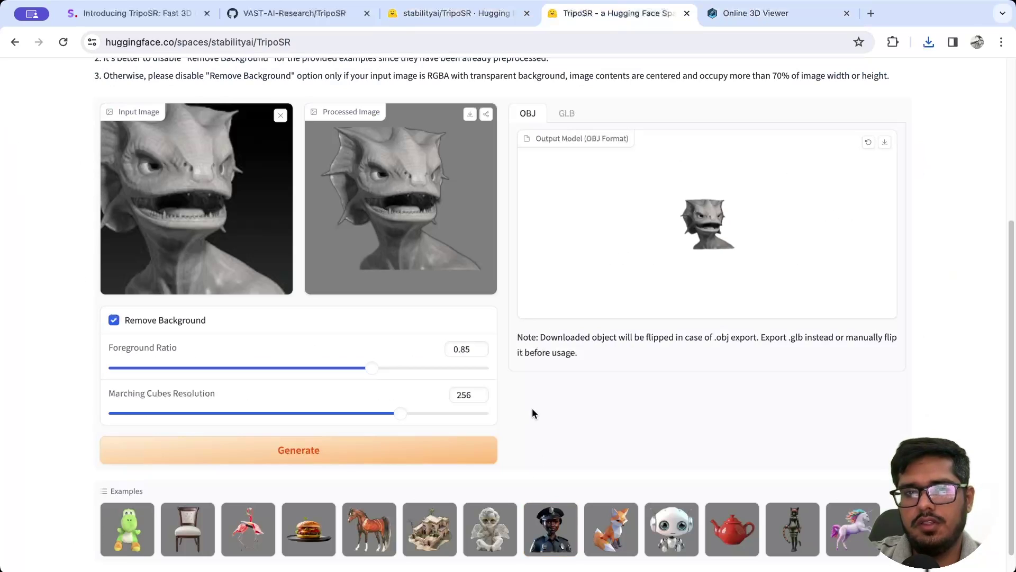
click(357, 454)
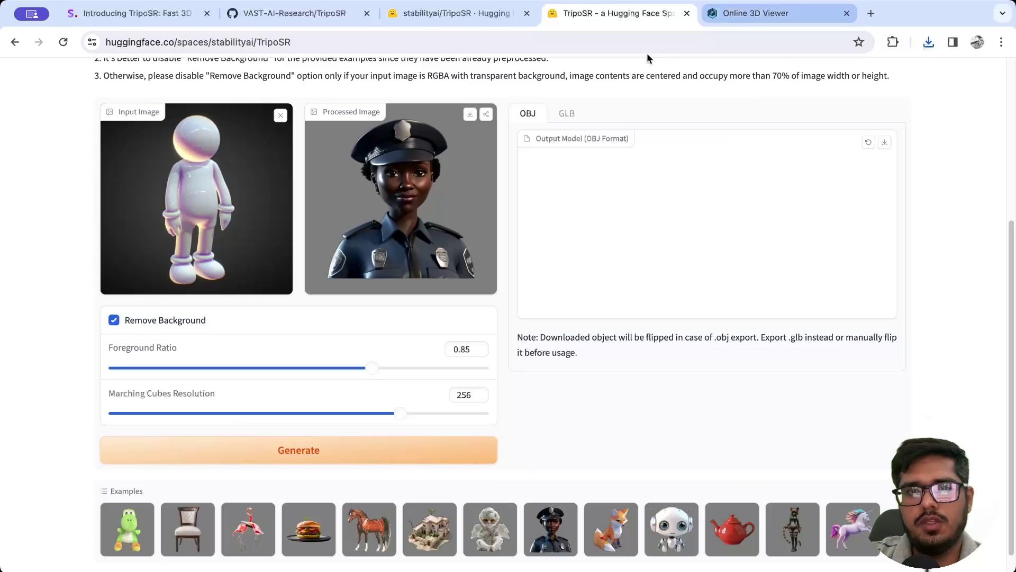
- Orbit the officer model in Online 3D Viewer from profile round to the front
click(771, 15)
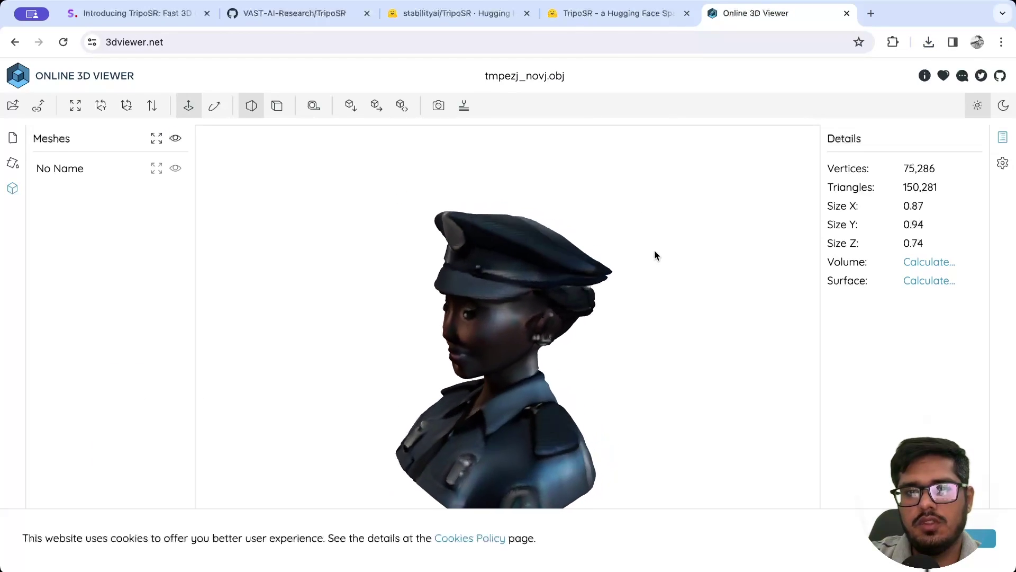
drag(654, 255, 586, 324)
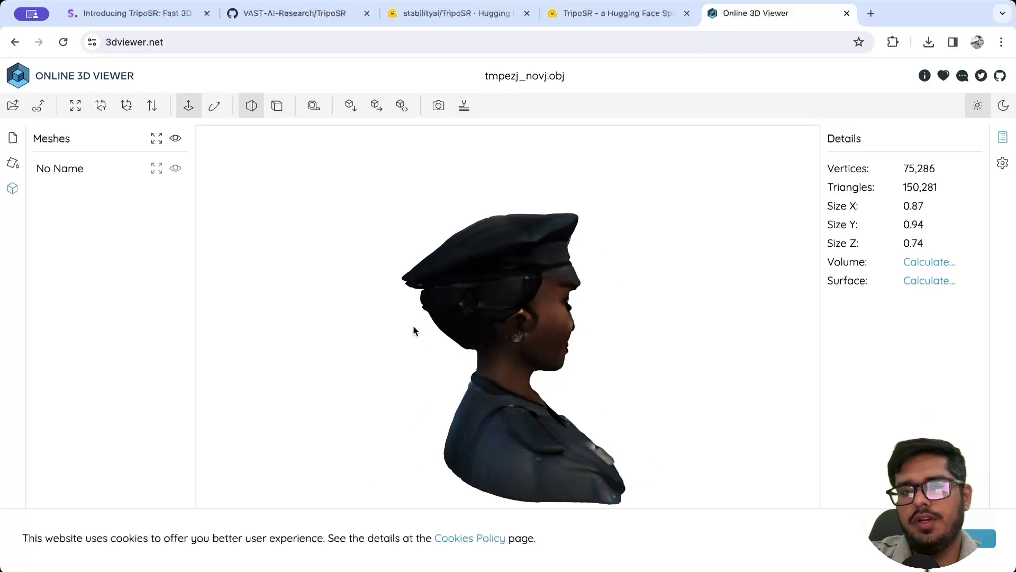
drag(484, 351, 344, 347)
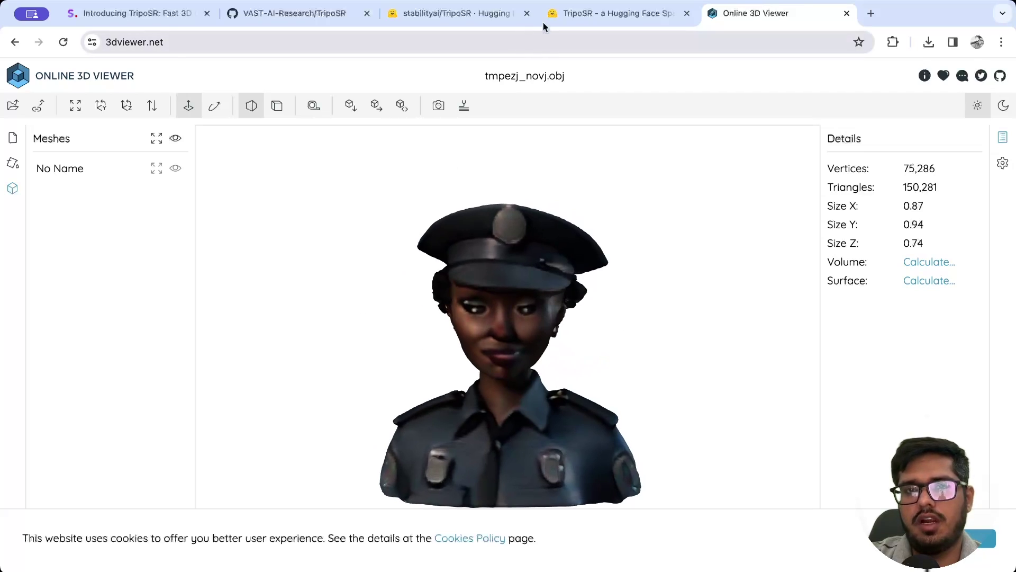
- Return to the TripoSR demo page and scroll through it
click(587, 13)
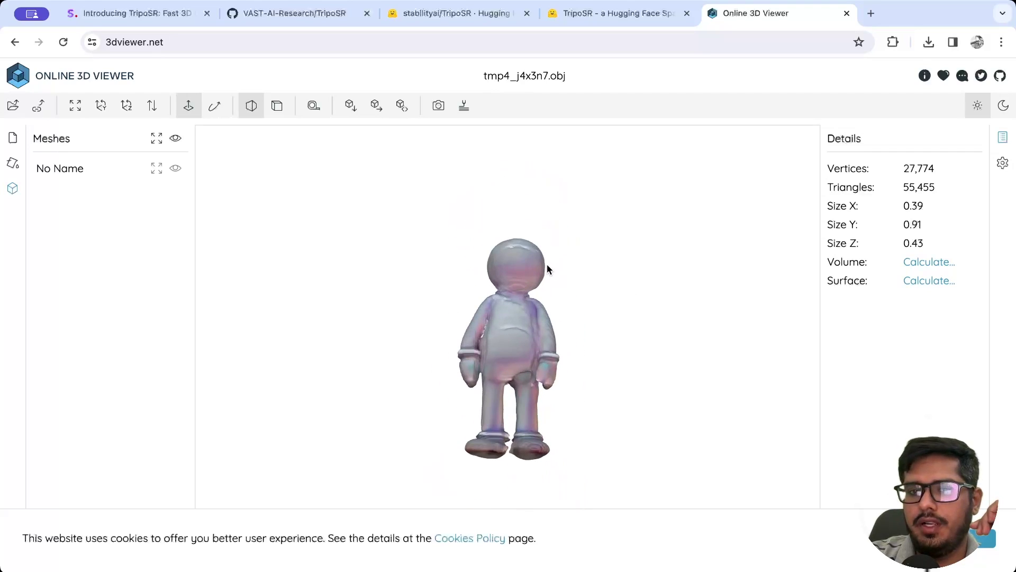
scroll(551, 281, up, 5)
scroll(552, 295, down, 5)
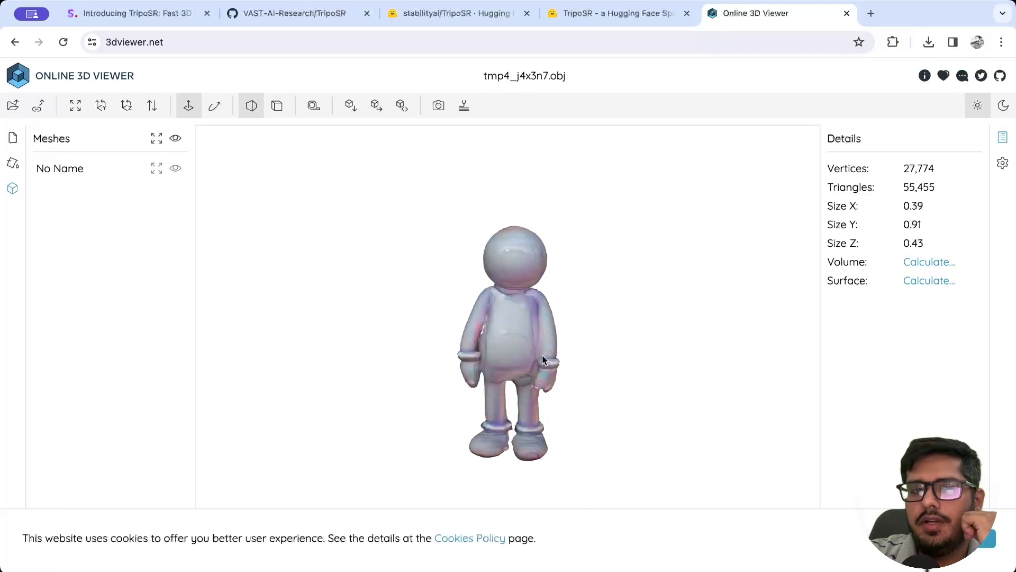
- Go back to the TripoSR Space page with the usage tips above the input images
click(647, 20)
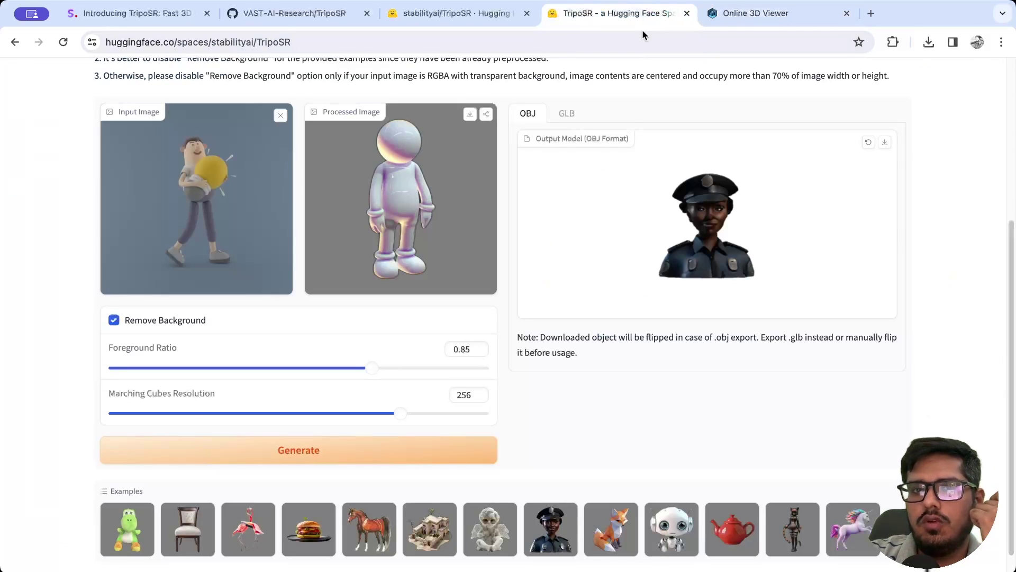
scroll(547, 378, down, 1)
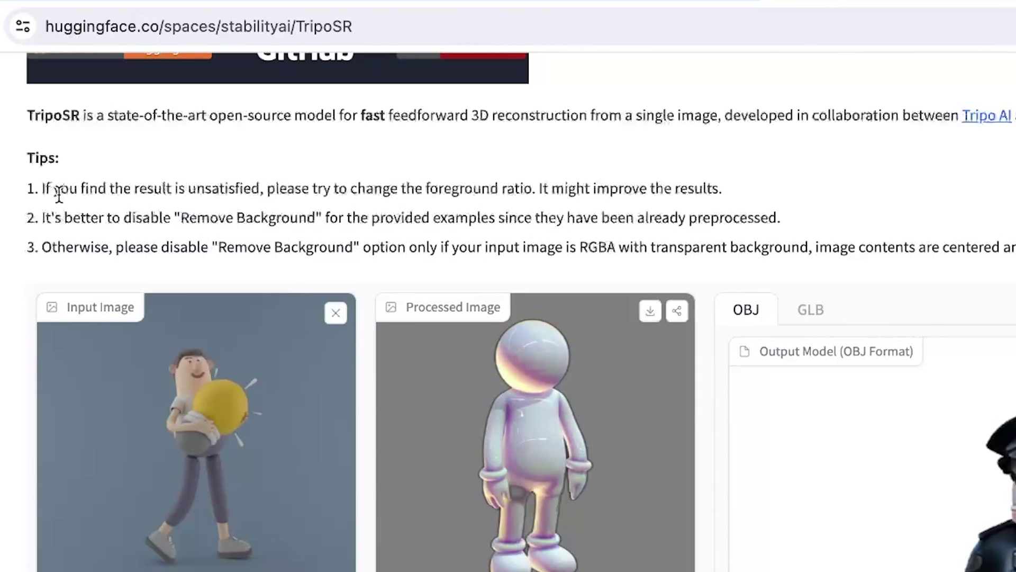
drag(115, 116, 299, 127)
drag(365, 207, 375, 207)
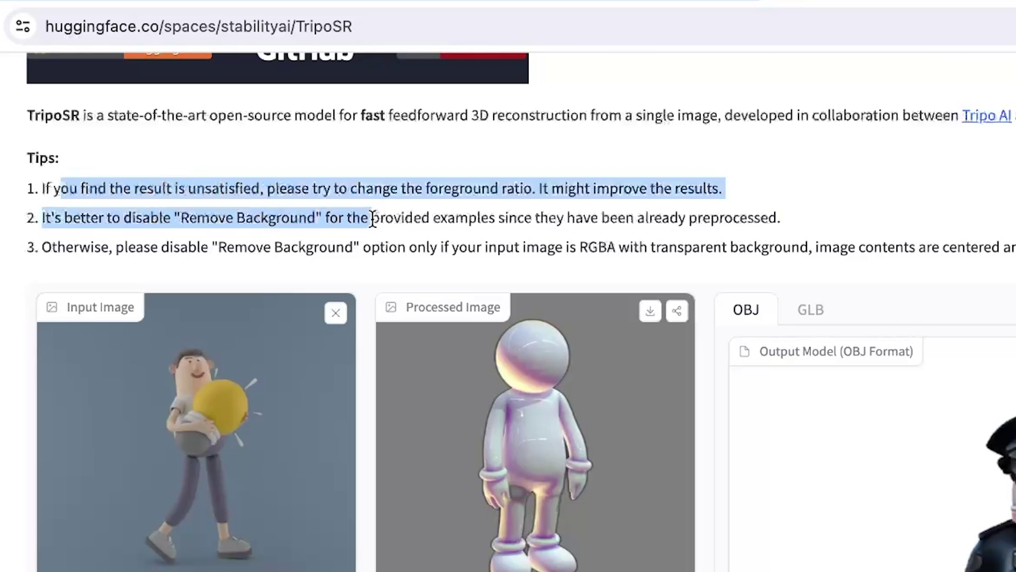
click(256, 259)
drag(163, 187, 277, 203)
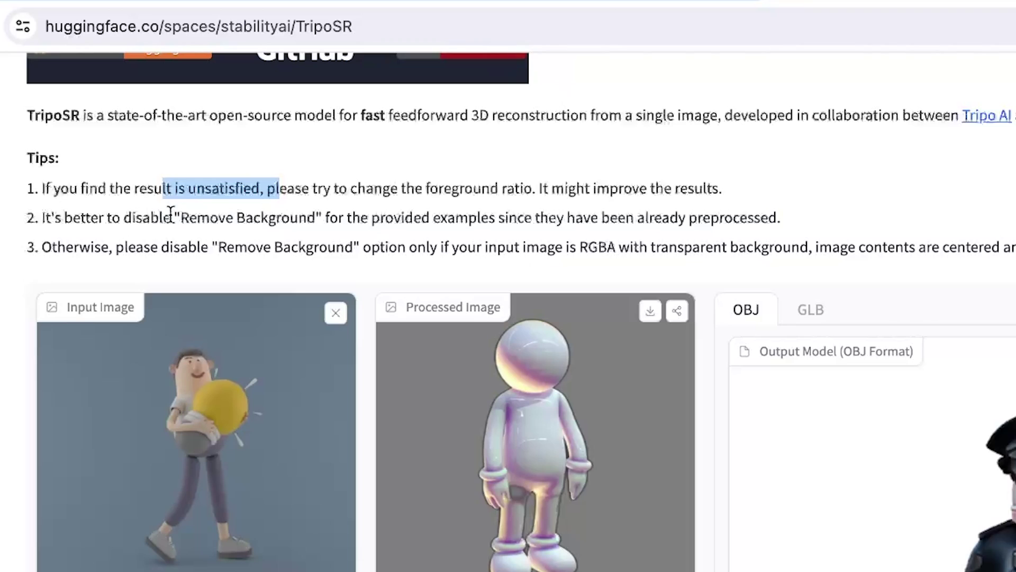
drag(97, 223, 319, 214)
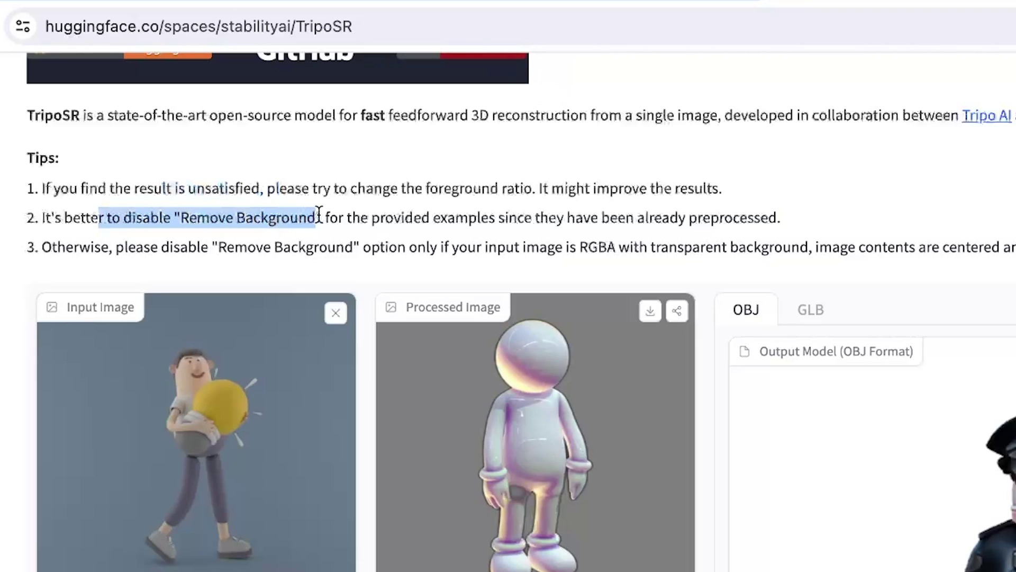
drag(400, 217, 627, 236)
click(61, 243)
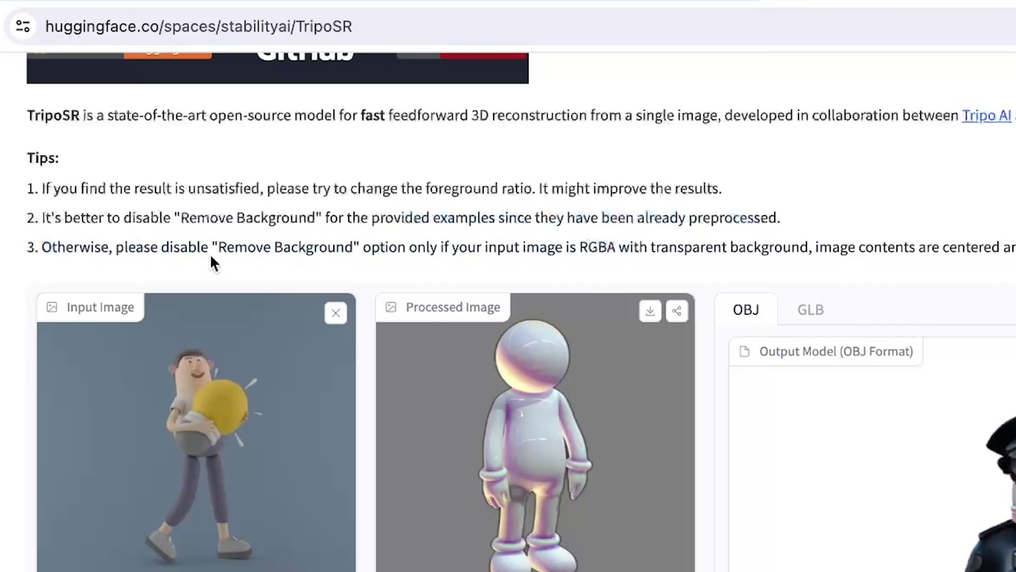
drag(344, 246, 408, 249)
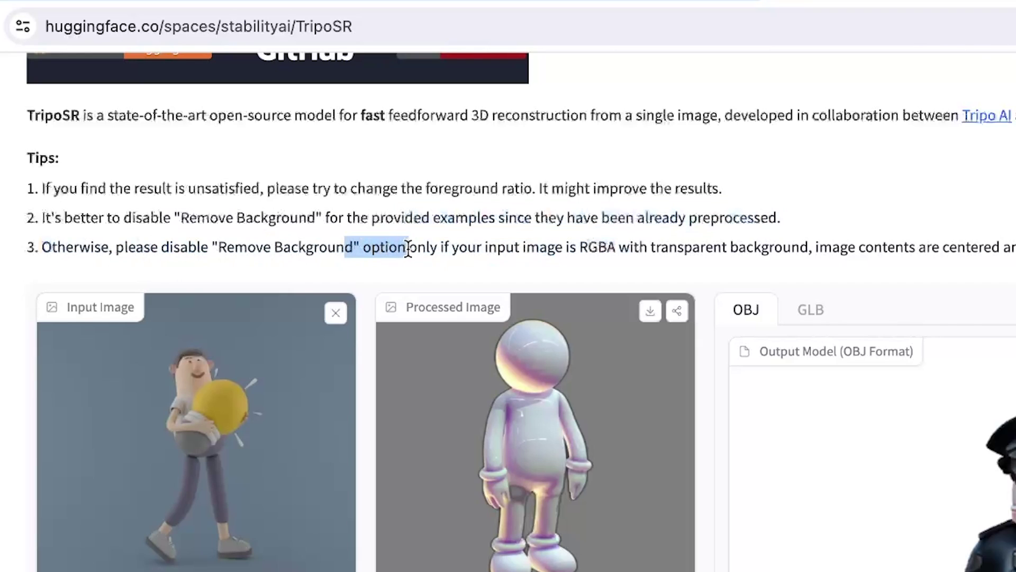
drag(580, 247, 767, 254)
scroll(767, 254, up, 1)
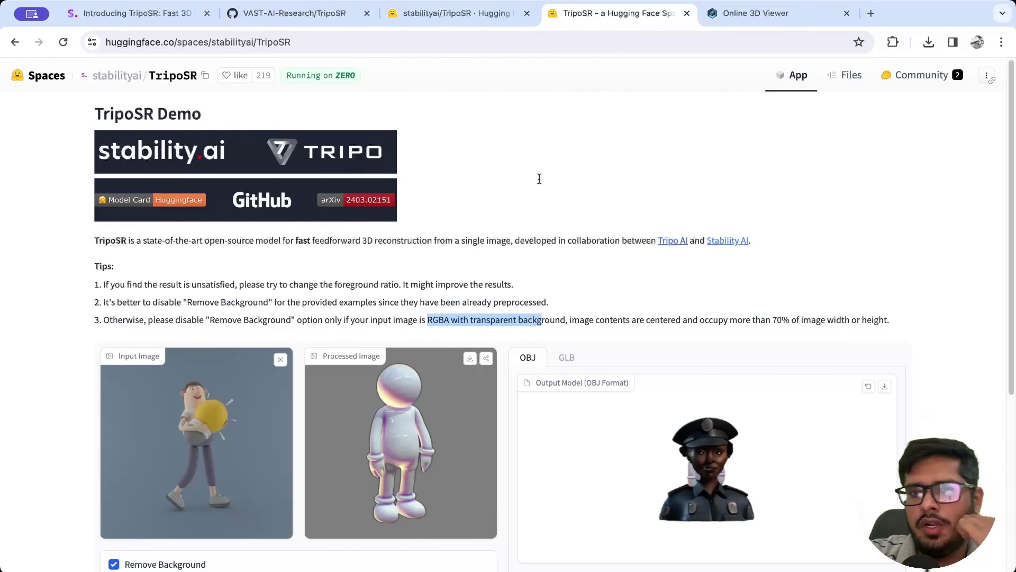
- Inspect the generated officer model from the side, back, front and above the hat
scroll(434, 247, down, 1)
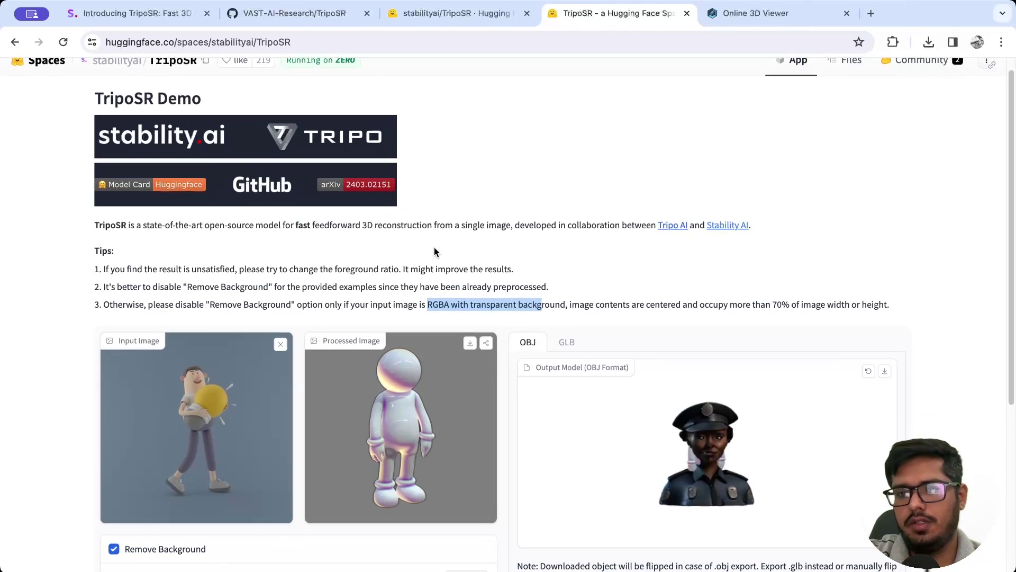
scroll(696, 470, down, 5)
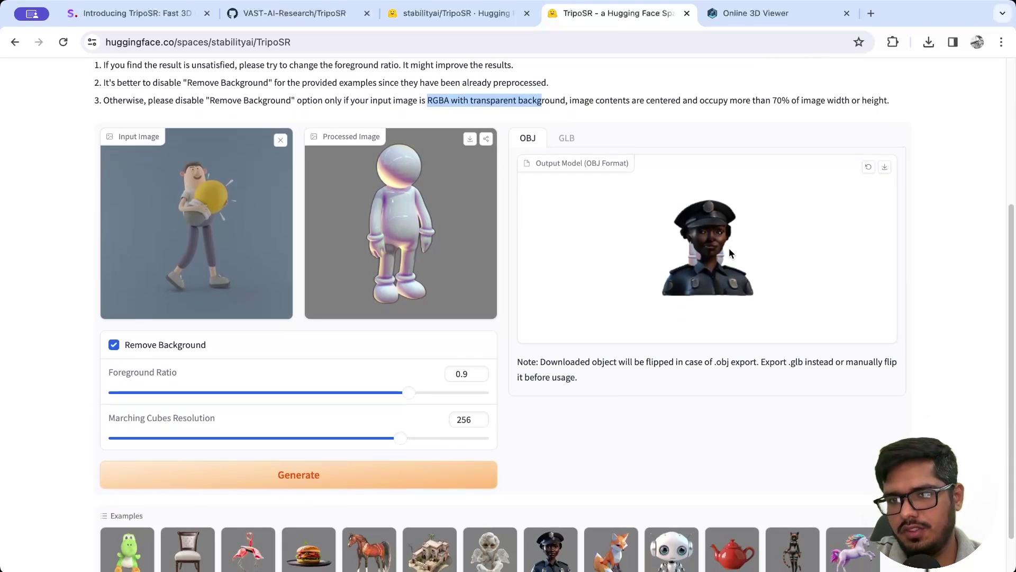
drag(729, 253, 691, 254)
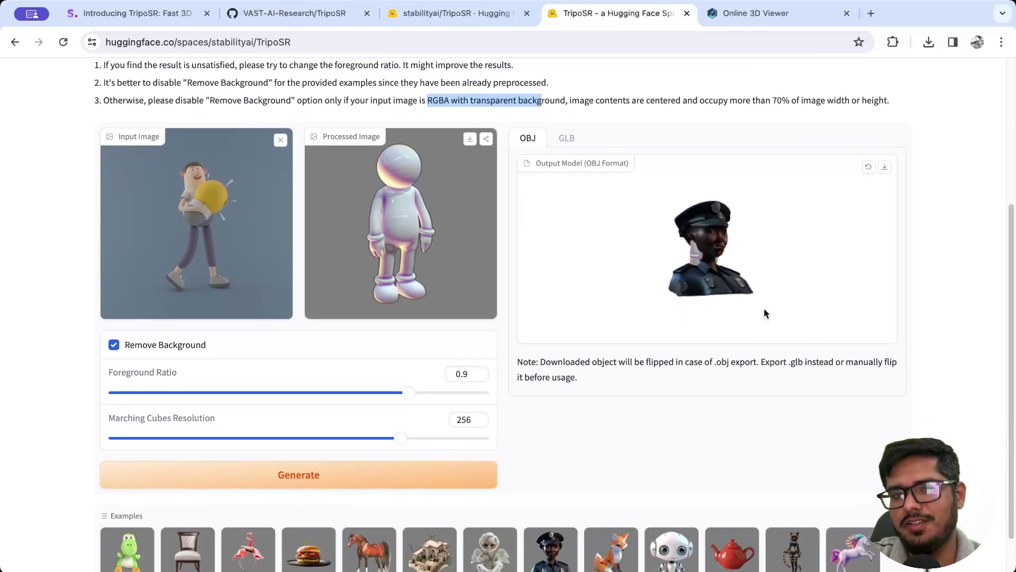
drag(764, 313, 654, 305)
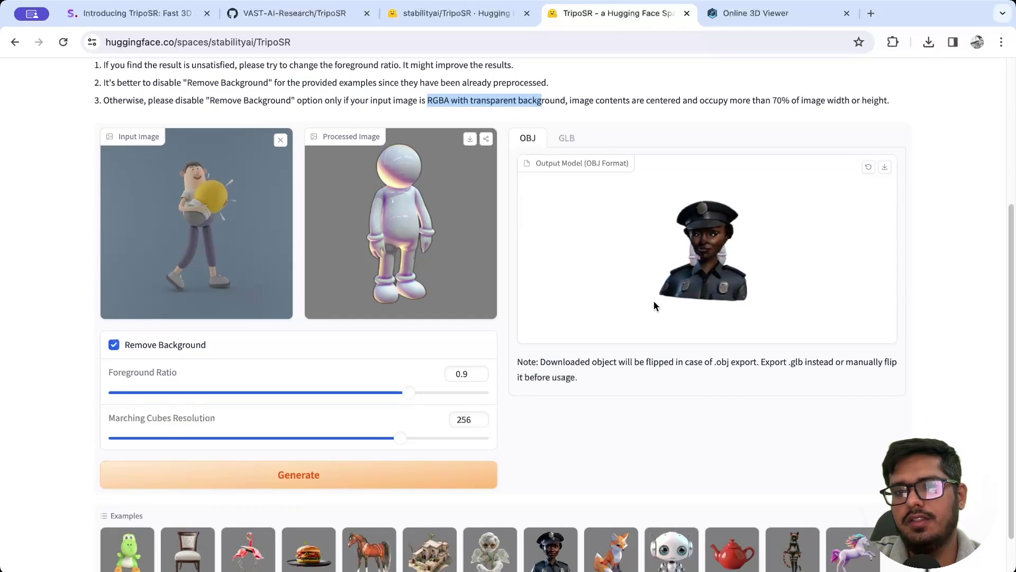
mouse_move(719, 260)
mouse_down()
mouse_move(724, 334)
mouse_move(737, 250)
mouse_up()
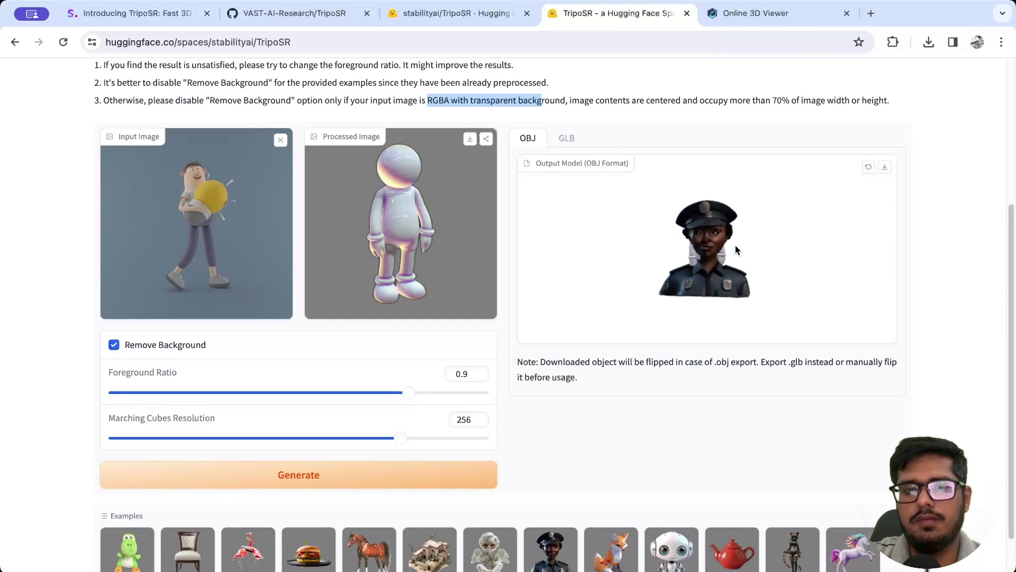